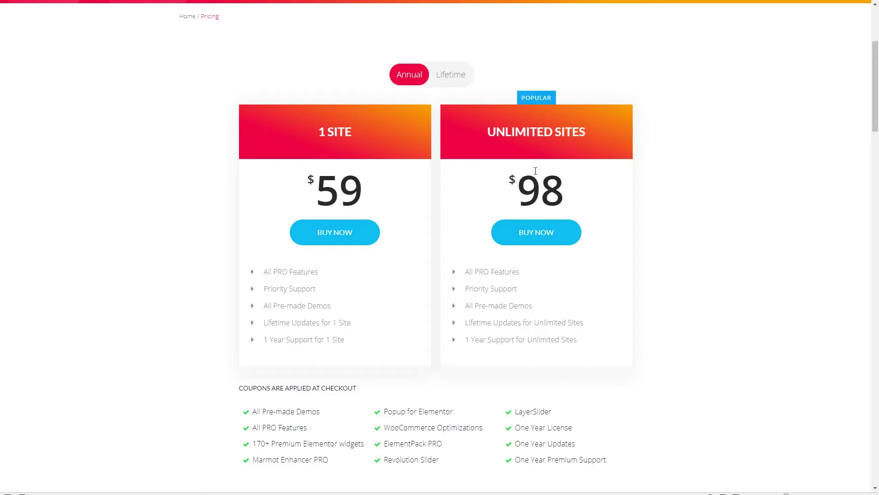
# - Switch the Marmot PRO pricing to Lifetime: $165 for one site, $249 unlimited
pyautogui.click(449, 73)
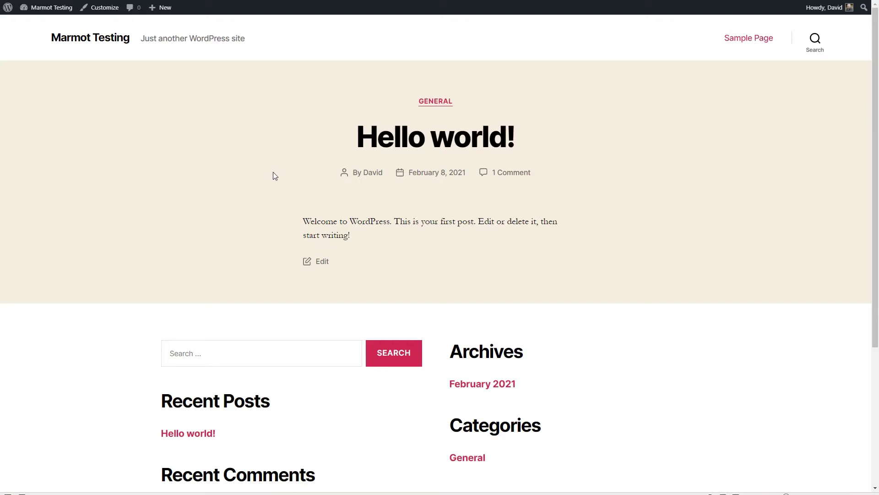
# - Search the WordPress theme directory for 'marmot' from the admin Add Themes page
pyautogui.click(55, 8)
pyautogui.click(27, 157)
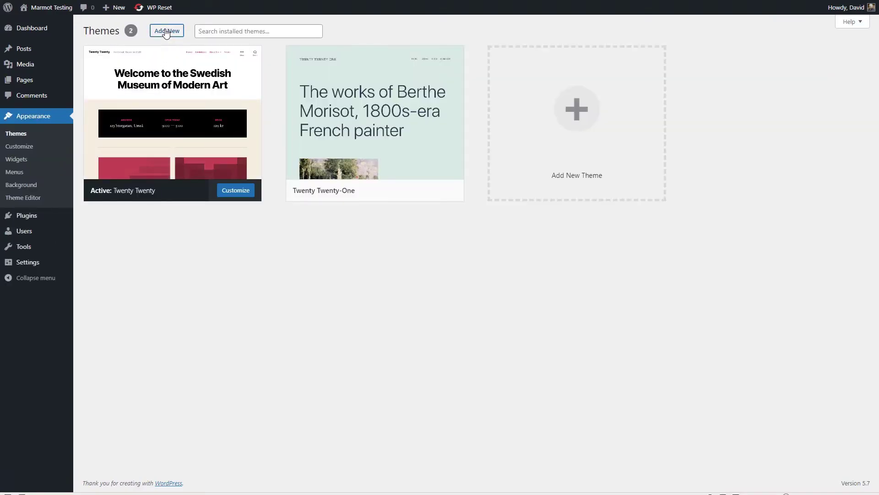
pyautogui.click(166, 33)
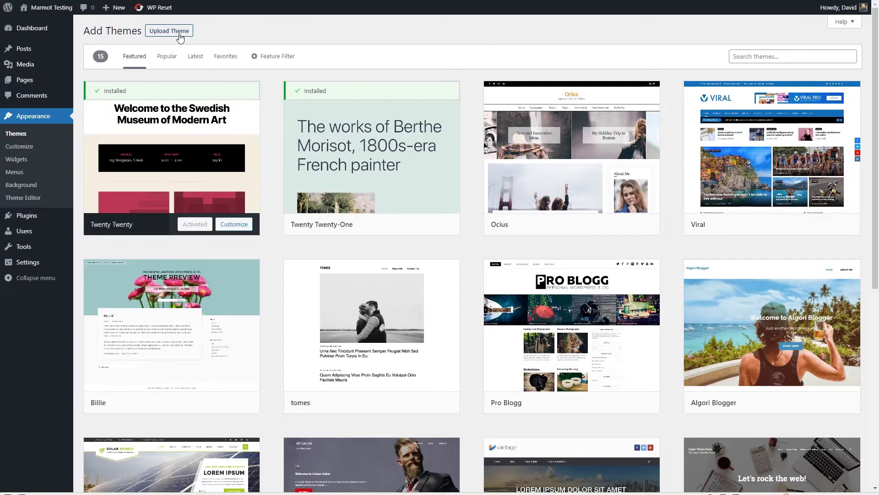
pyautogui.click(752, 56)
pyautogui.write('marmot')
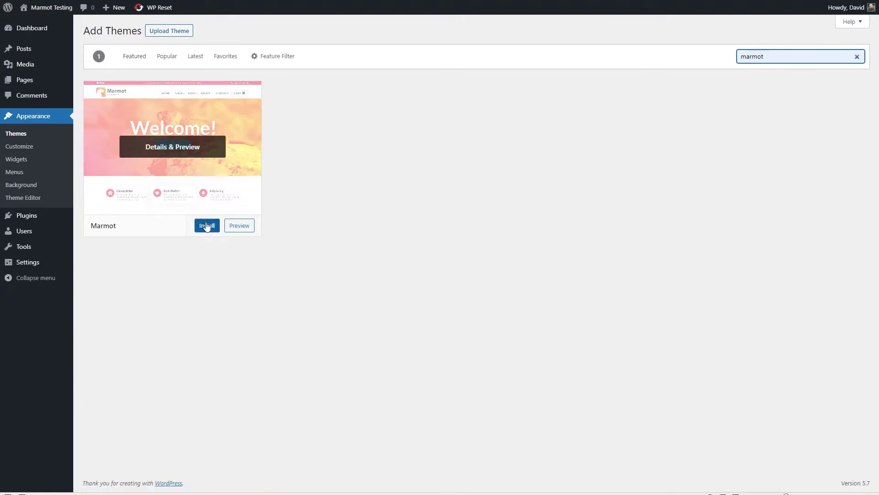
# - Install and activate the Marmot theme, then view its welcome page
pyautogui.click(206, 226)
pyautogui.click(191, 227)
pyautogui.click(124, 120)
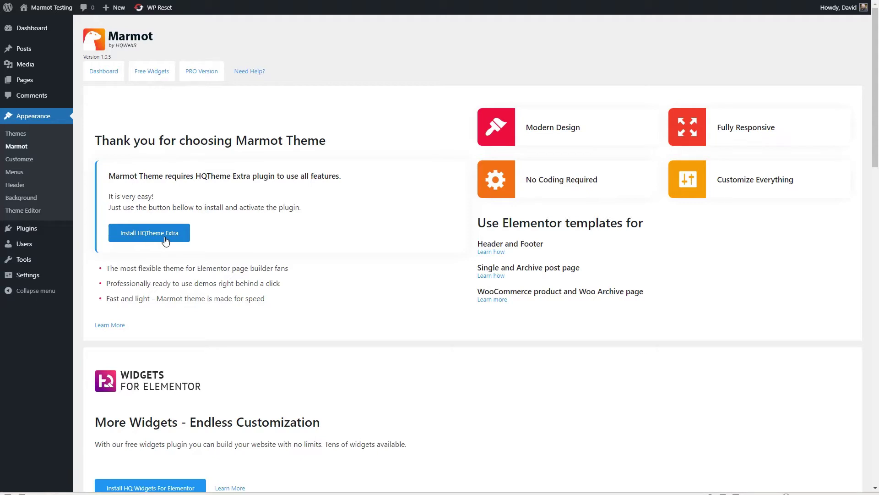
# - Install and activate HQTheme Extra, then skip the Freemius usage-tracking opt-in
pyautogui.click(166, 240)
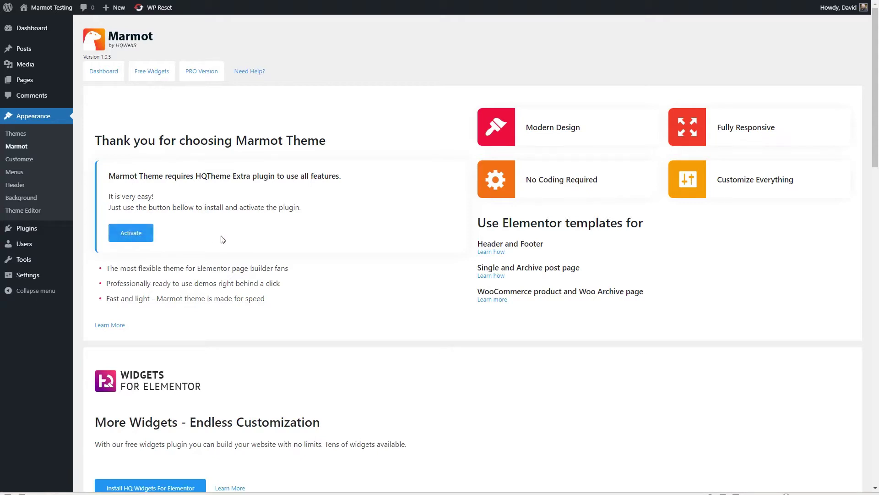
pyautogui.click(146, 233)
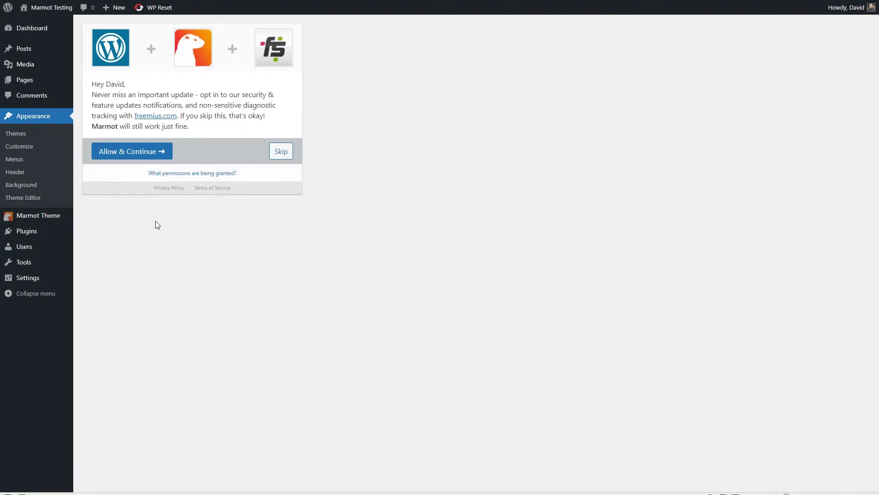
pyautogui.moveTo(42, 230)
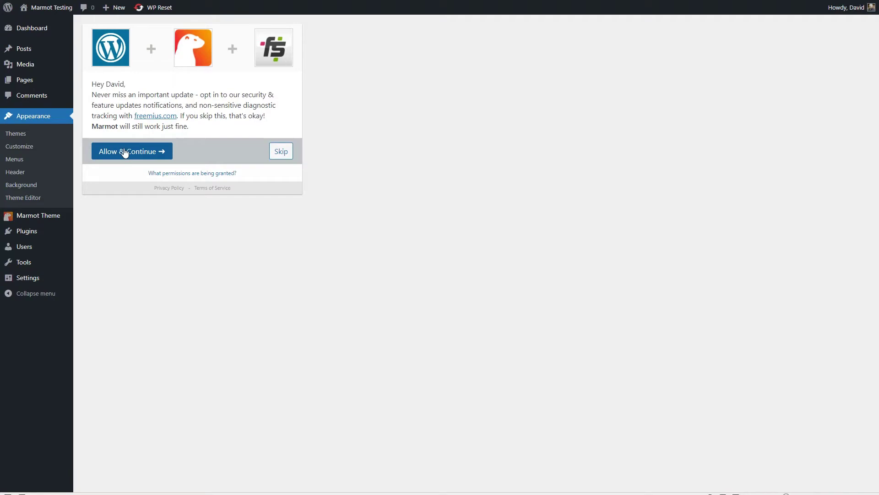
pyautogui.click(281, 151)
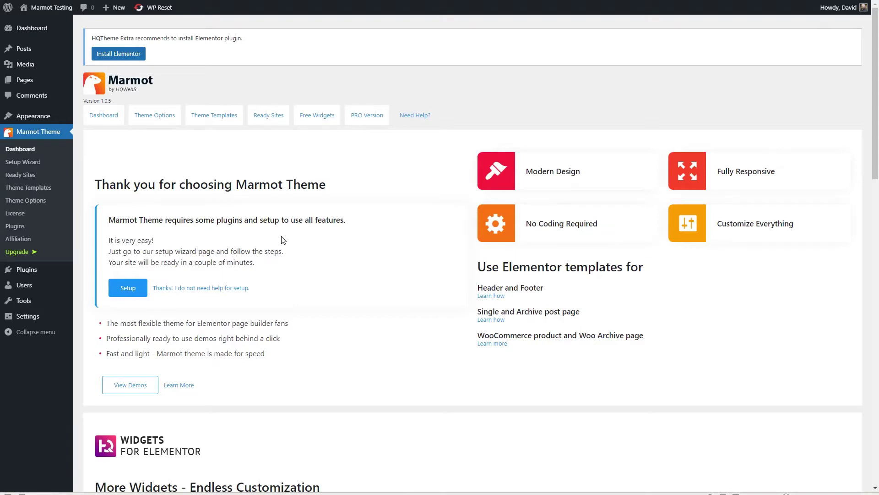
# - Install and activate Elementor and HQ Widgets for Elementor, advancing the wizard to the licence step
pyautogui.click(126, 57)
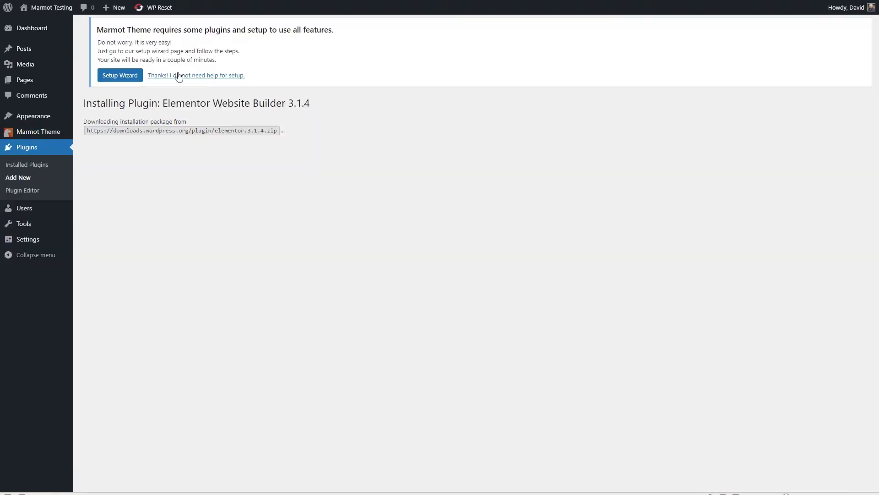
pyautogui.click(123, 191)
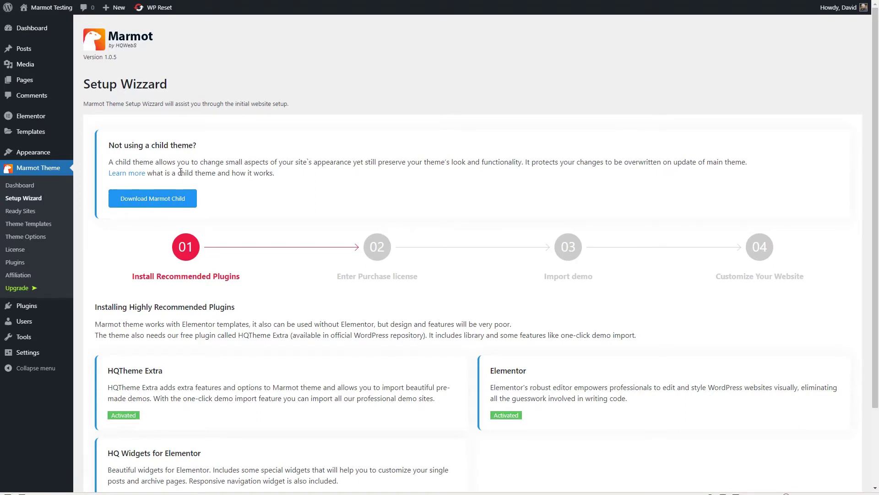
pyautogui.scroll(-2, 186, 177)
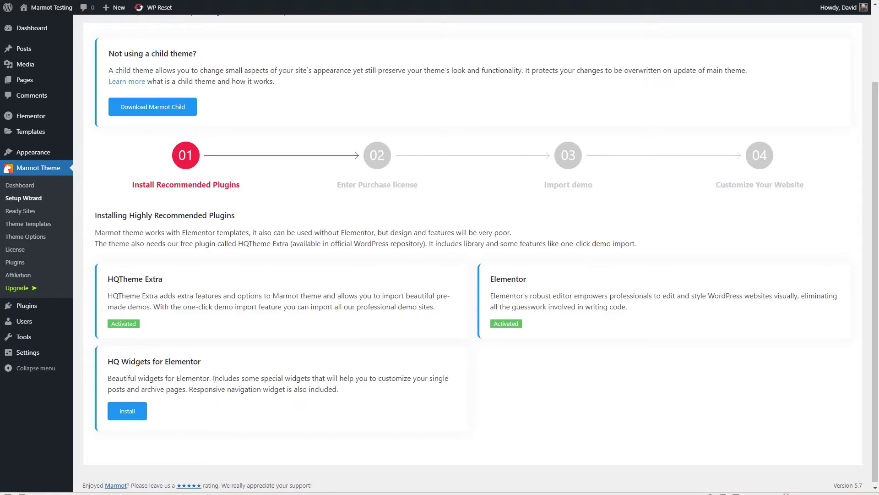
pyautogui.click(129, 409)
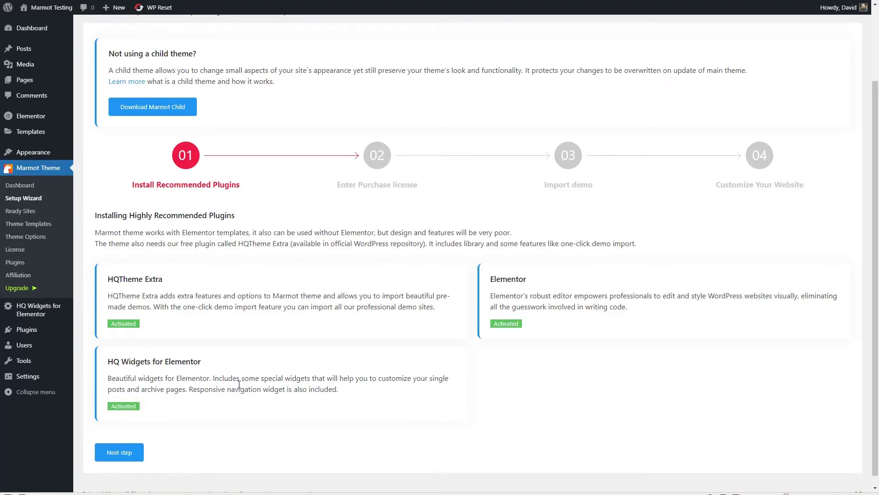
pyautogui.click(116, 453)
pyautogui.scroll(-2, 212, 355)
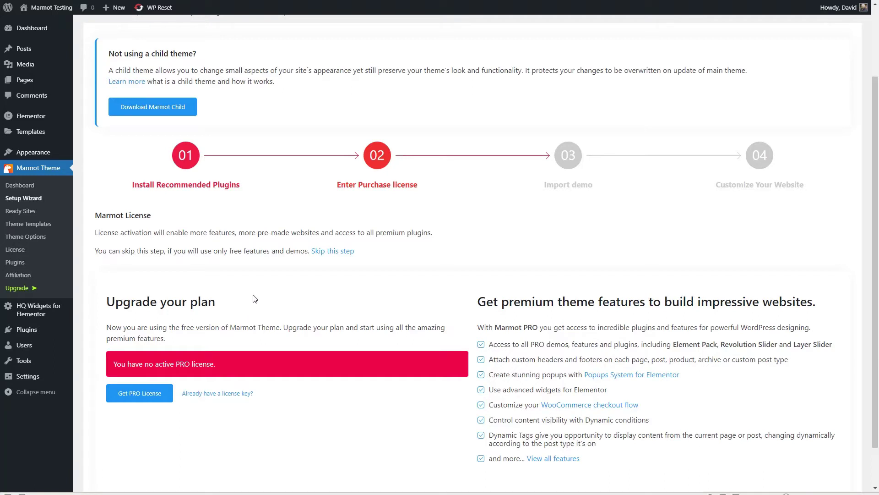
# - Skip the licence step by jumping to wizard step 04, Customize Your Website
pyautogui.click(756, 156)
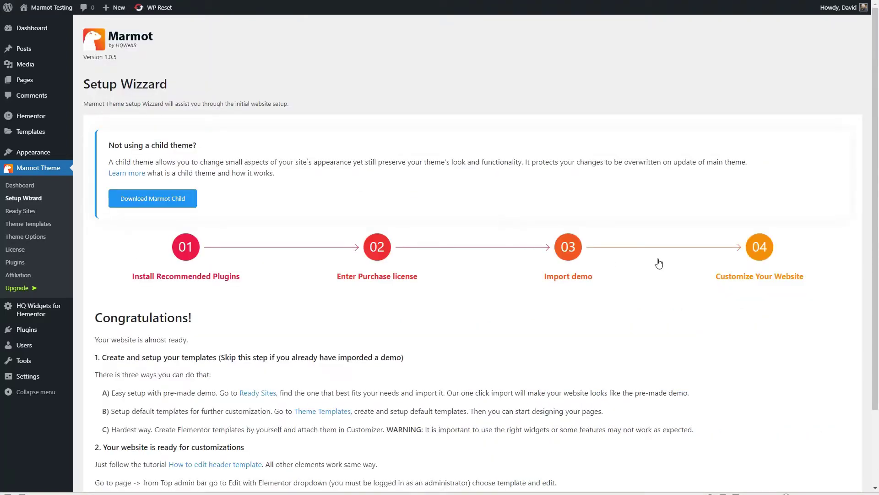
pyautogui.scroll(-2, 659, 263)
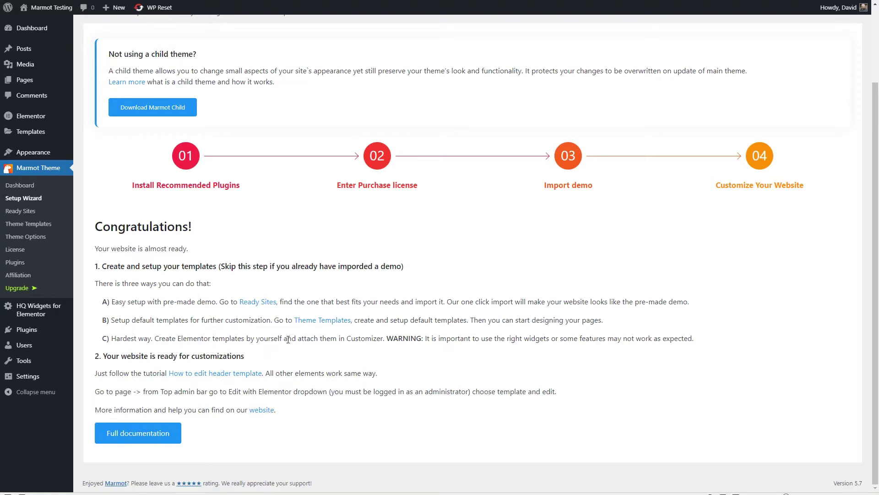
pyautogui.scroll(1, 289, 340)
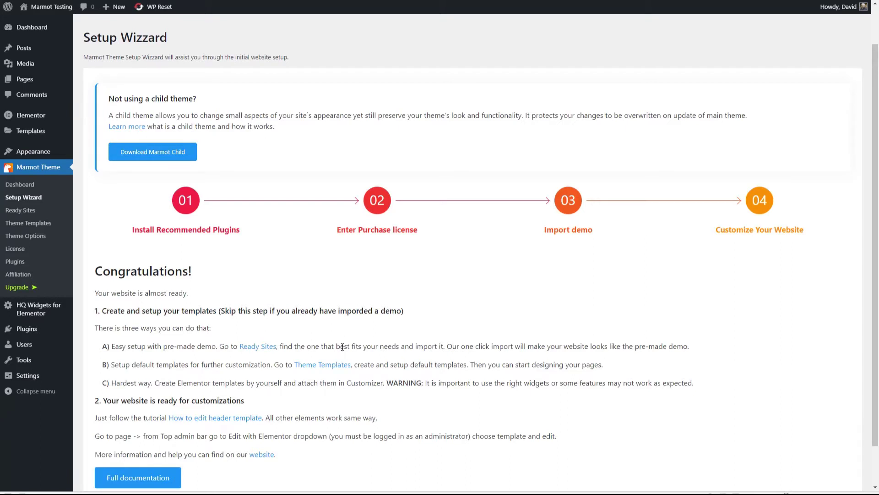
# - Filter the Marmot ready sites to Free and preview the Book Store demo
pyautogui.click(20, 210)
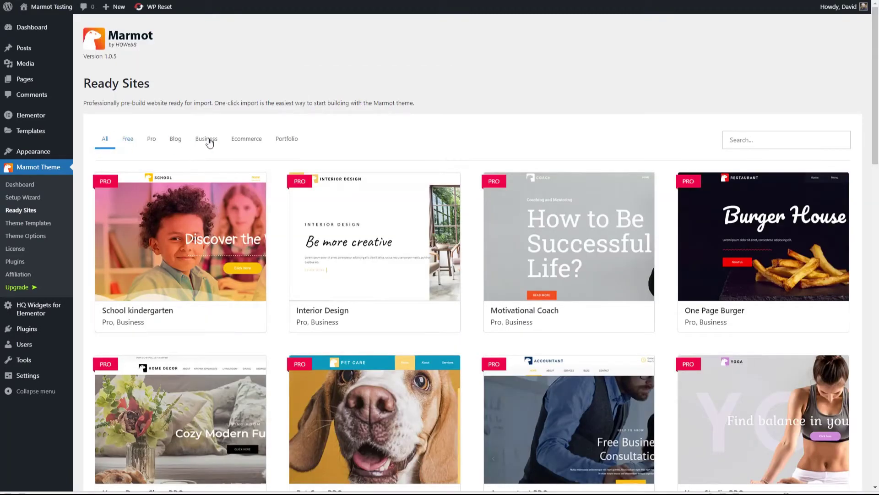
pyautogui.click(129, 139)
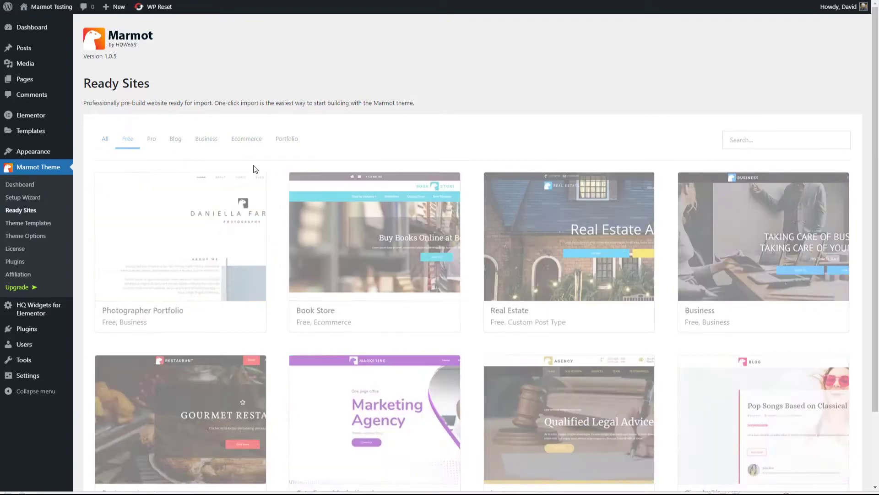
pyautogui.scroll(-1, 253, 174)
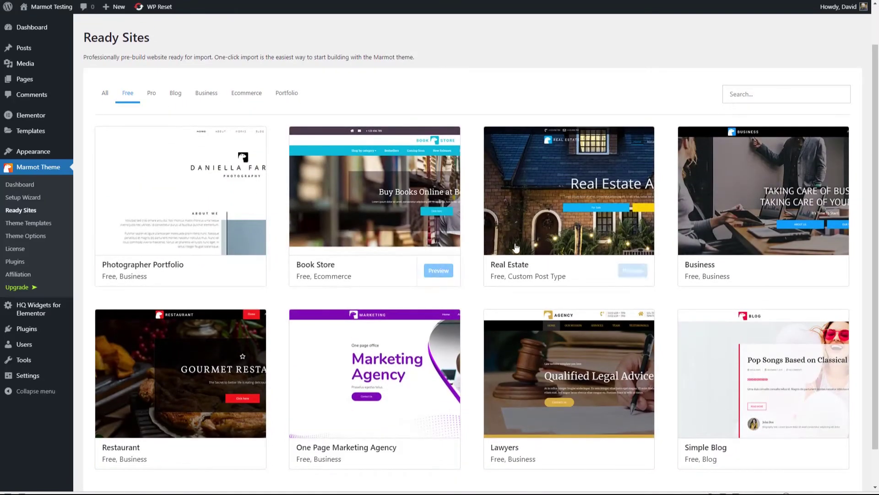
pyautogui.click(339, 220)
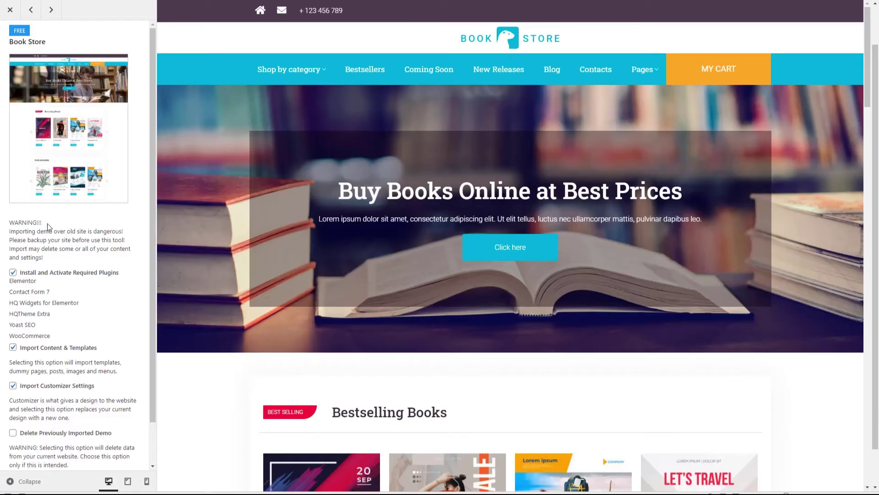
pyautogui.scroll(-1, 49, 227)
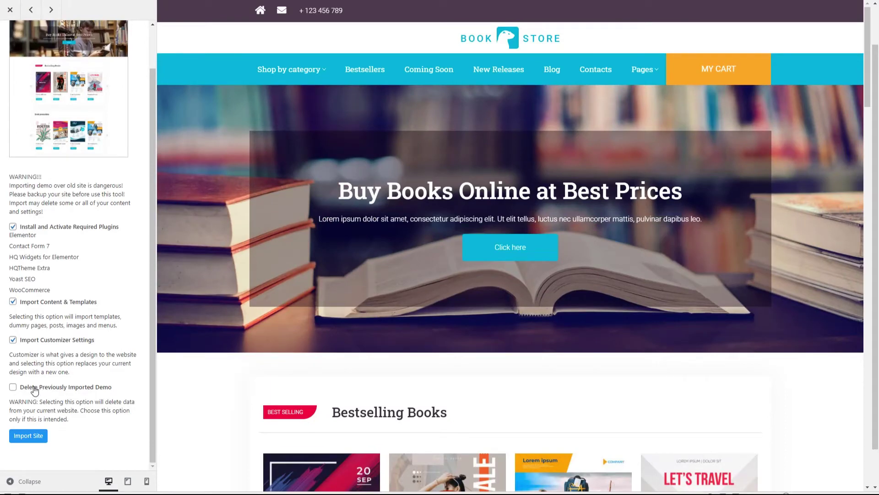
pyautogui.scroll(1, 34, 387)
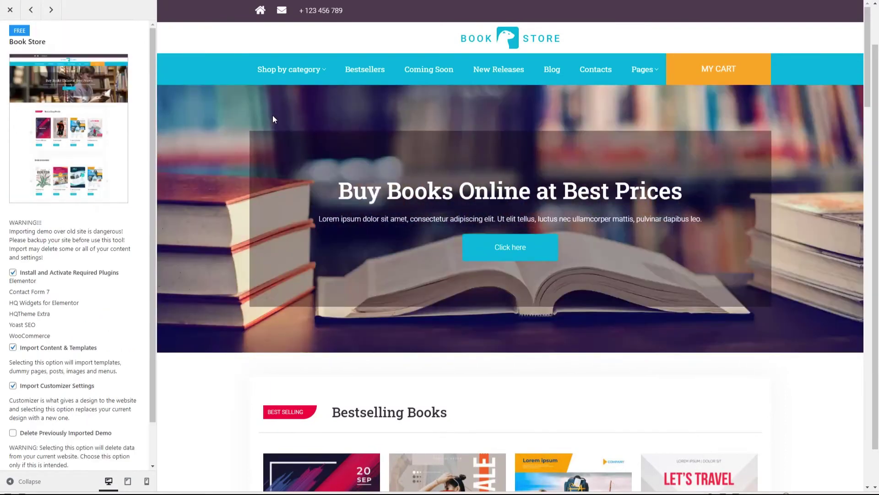
# - Browse the Book Store preview's book category, Coming Soon and Landing pages
pyautogui.moveTo(324, 72)
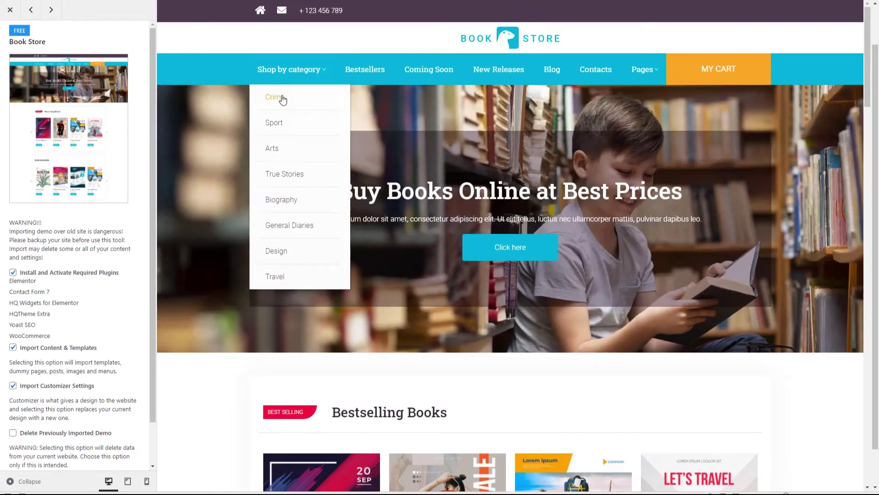
pyautogui.click(281, 96)
pyautogui.scroll(-4, 320, 131)
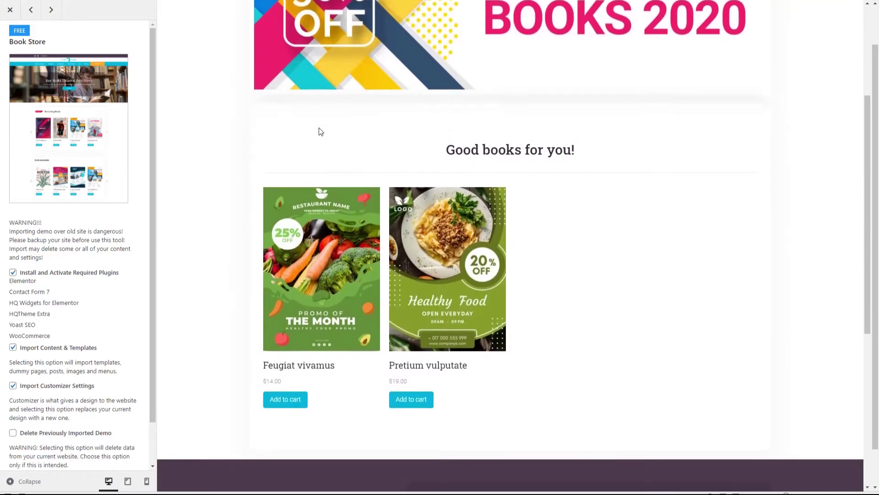
pyautogui.scroll(-8, 418, 122)
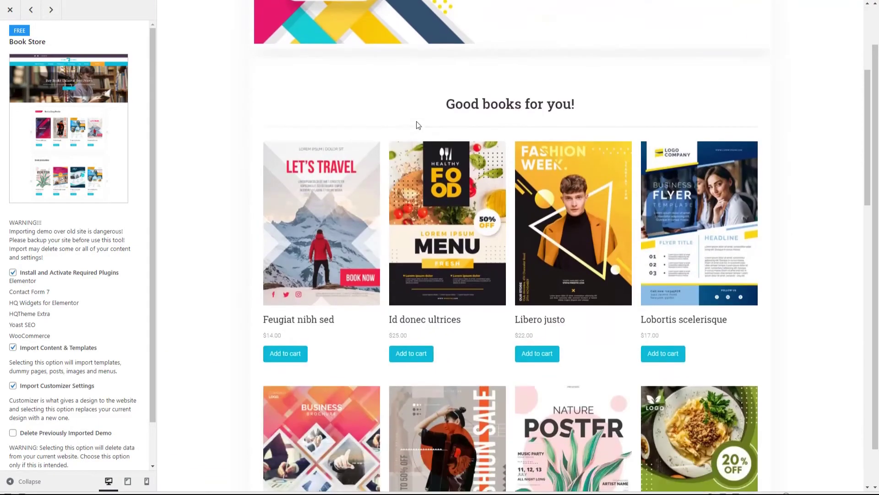
pyautogui.scroll(8, 418, 124)
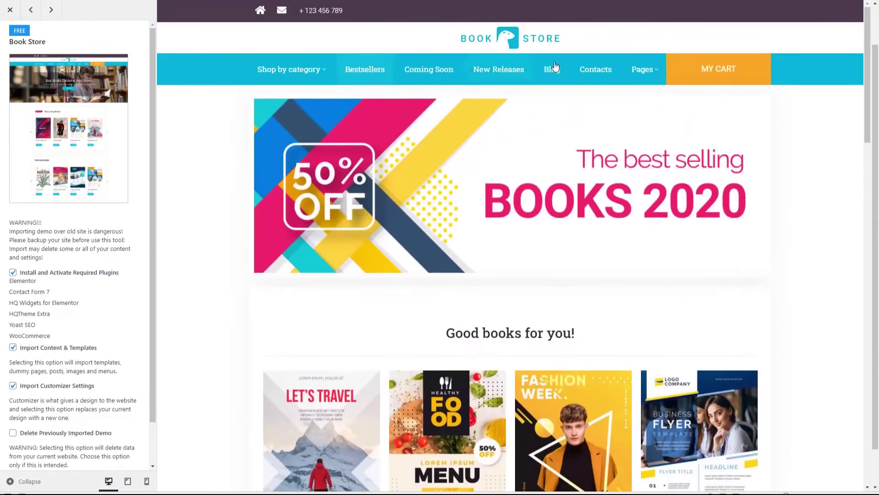
pyautogui.moveTo(642, 70)
pyautogui.click(604, 147)
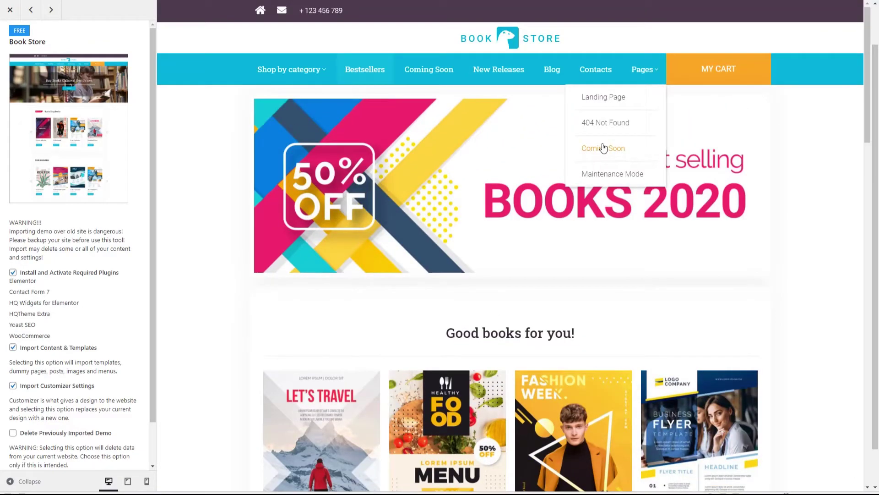
pyautogui.click(617, 98)
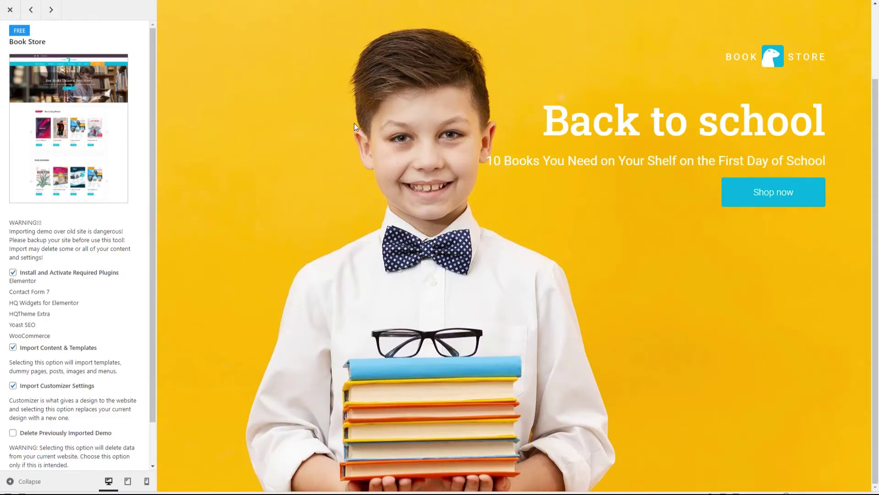
# - Close the Book Store preview and look over the Marmot Theme Templates page
pyautogui.click(10, 10)
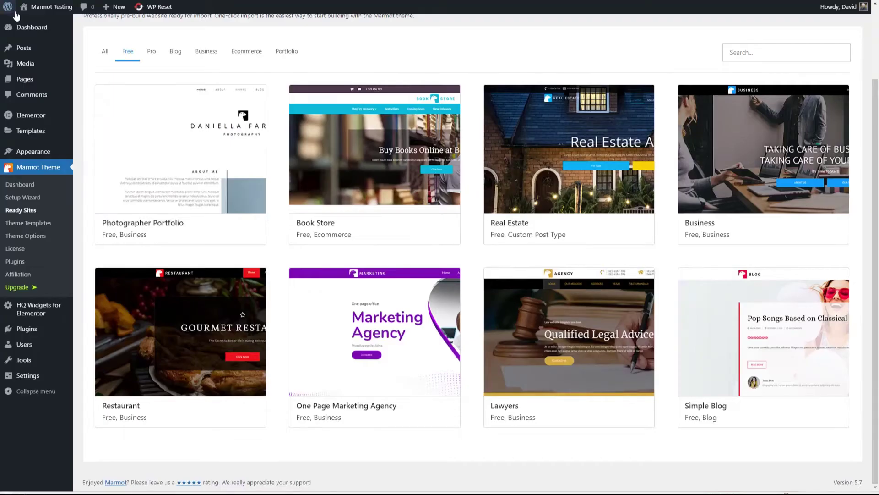
pyautogui.click(28, 224)
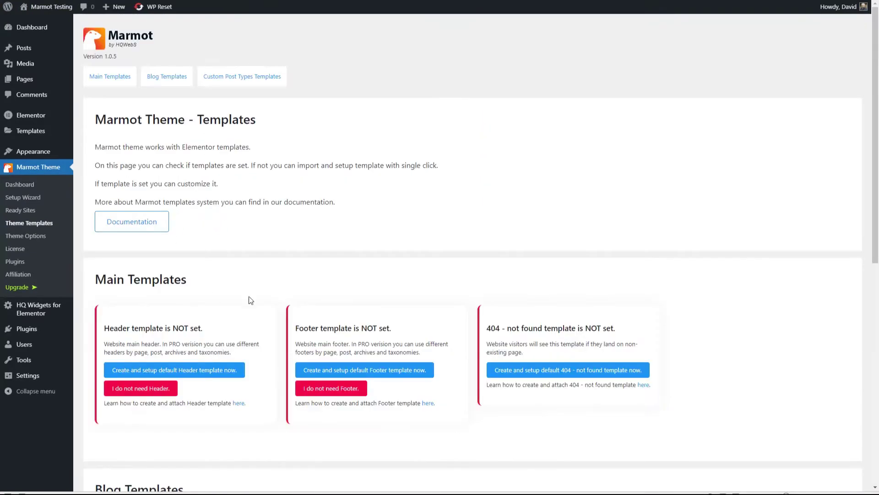
pyautogui.scroll(-3, 274, 257)
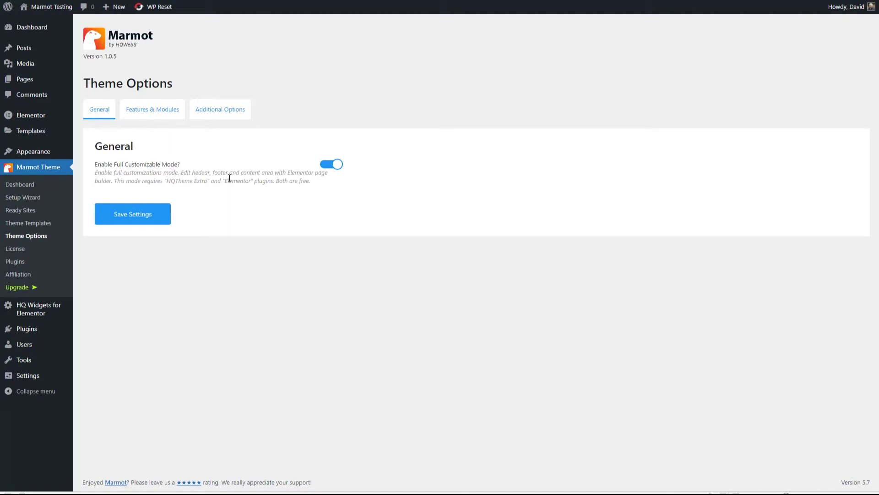
# - View the Features & Modules and Additional Options settings, then the Marmot Manage Plugins list
pyautogui.click(165, 110)
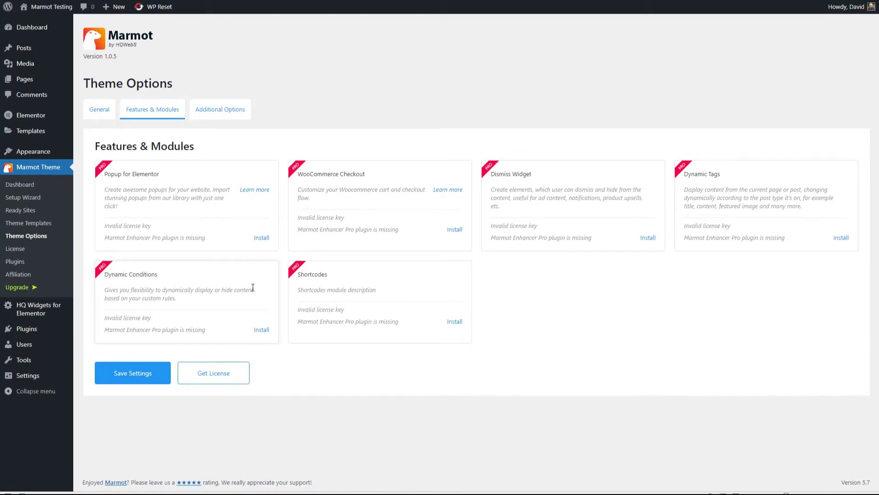
pyautogui.click(228, 113)
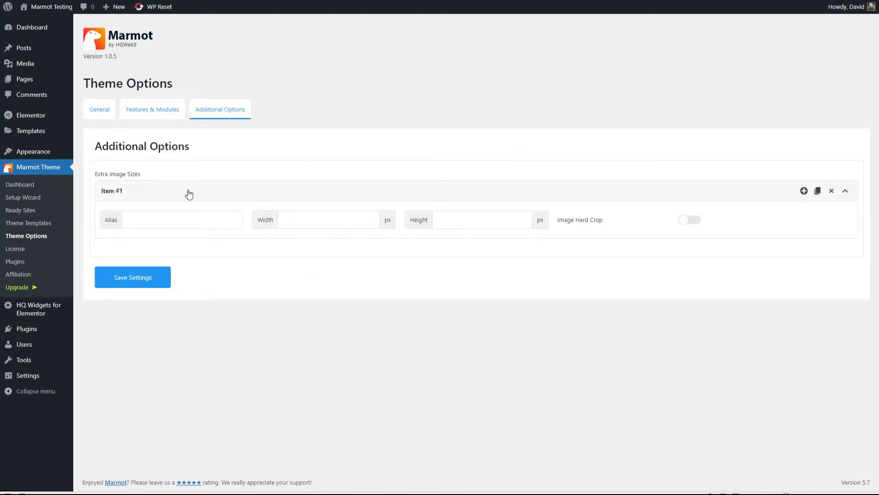
pyautogui.moveTo(52, 379)
pyautogui.click(16, 260)
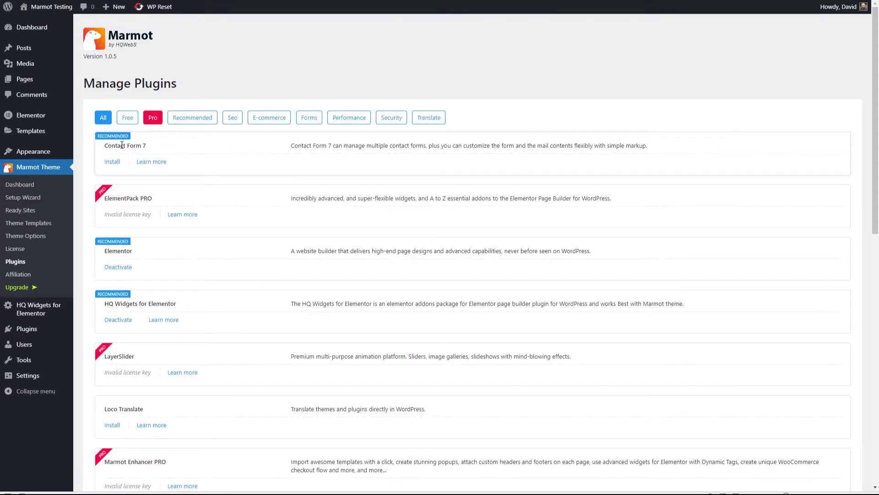
# - Show Marmot upgrade pricing as Lifetime: $165 single site, $249 unlimited
pyautogui.click(14, 288)
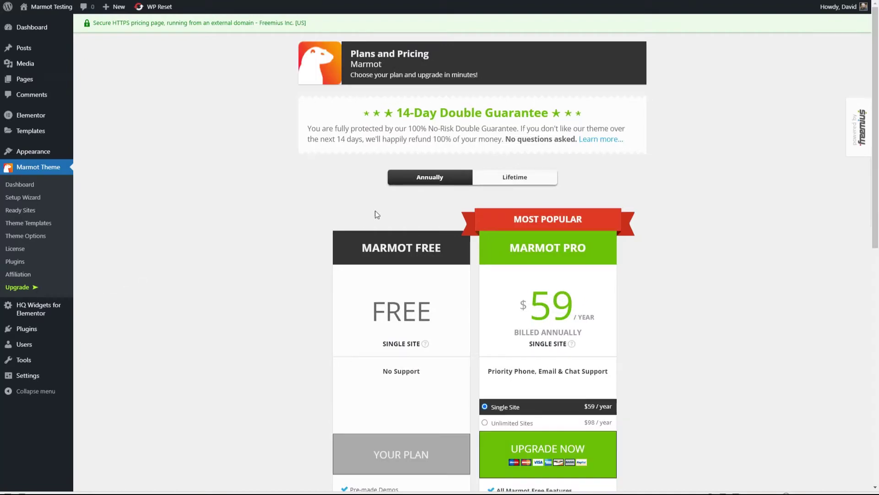
pyautogui.click(514, 177)
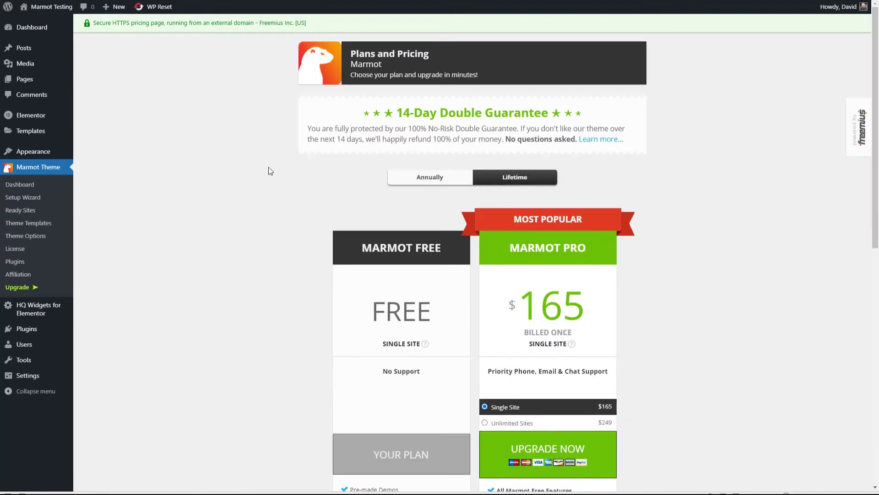
pyautogui.moveTo(27, 312)
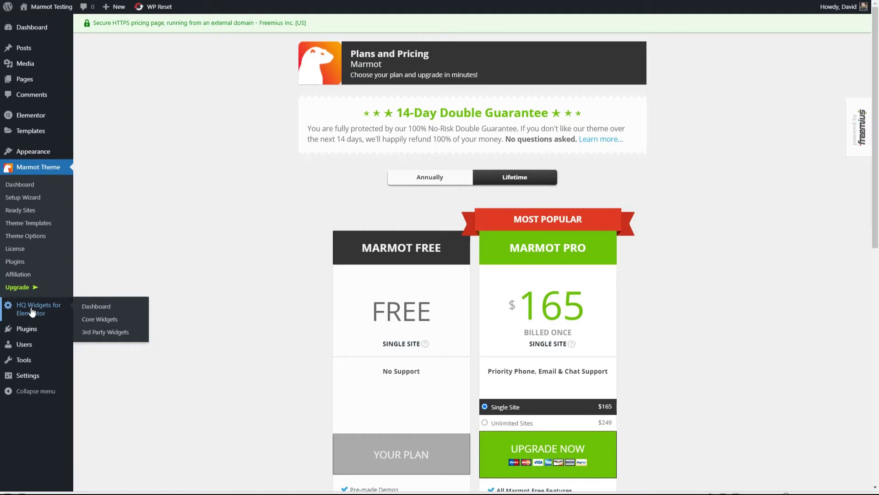
# - Open the HQ Widgets for Elementor dashboard and view its Core Widgets list
pyautogui.click(32, 312)
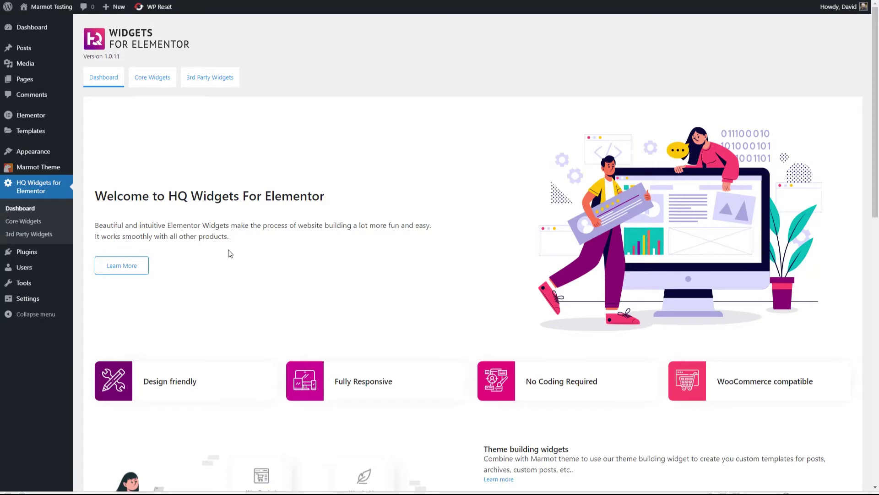
pyautogui.scroll(-3, 230, 253)
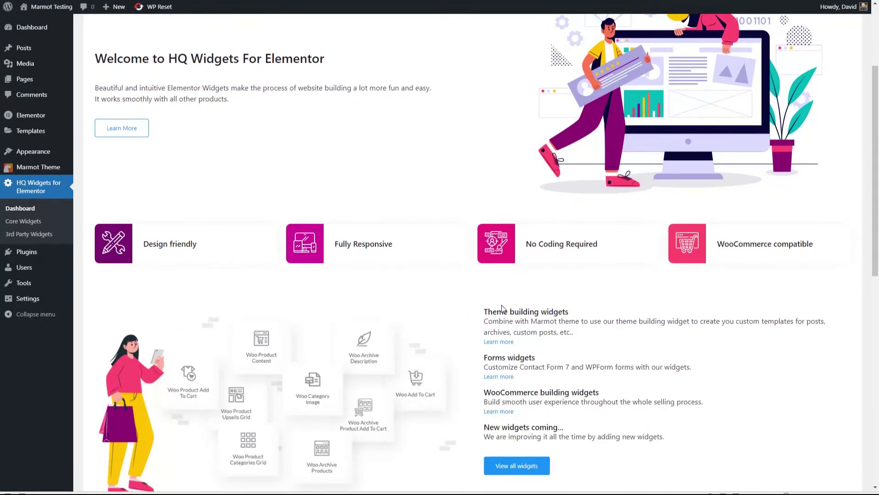
pyautogui.scroll(5, 484, 348)
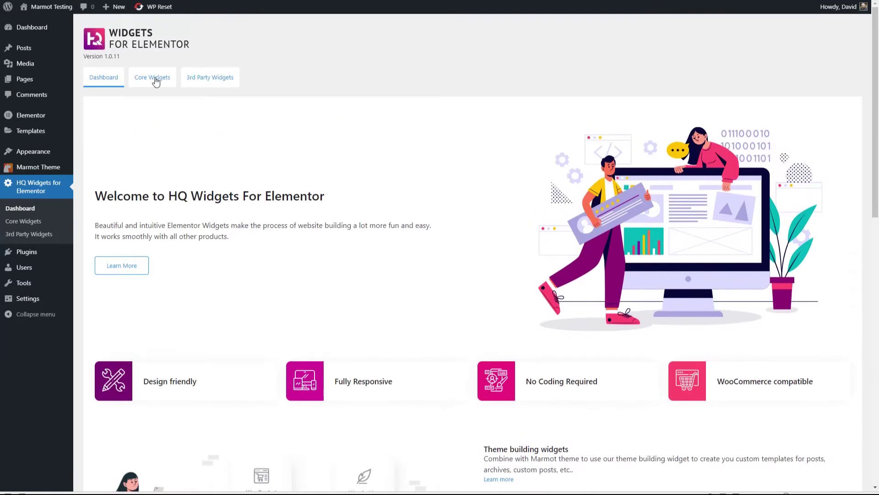
pyautogui.click(153, 80)
# - Scroll the Core Widgets toggle list to confirm Countdown Timer is the only disabled widget
pyautogui.scroll(-1, 202, 137)
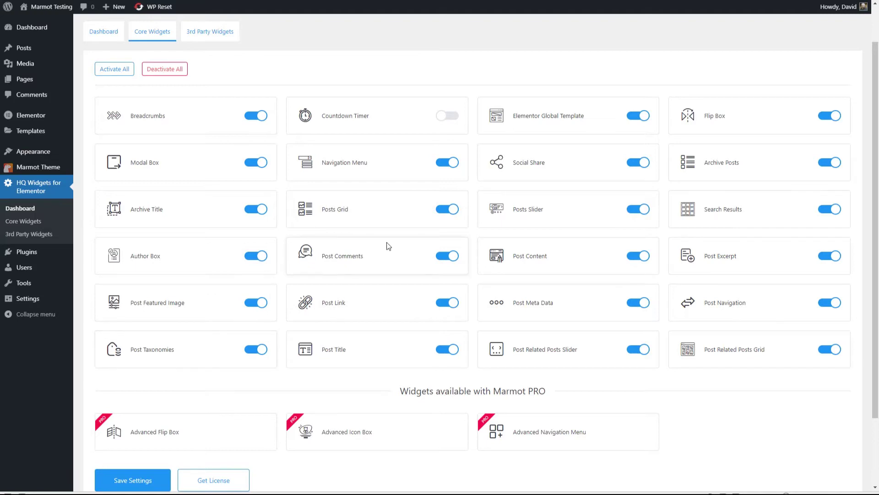
pyautogui.scroll(-3, 387, 246)
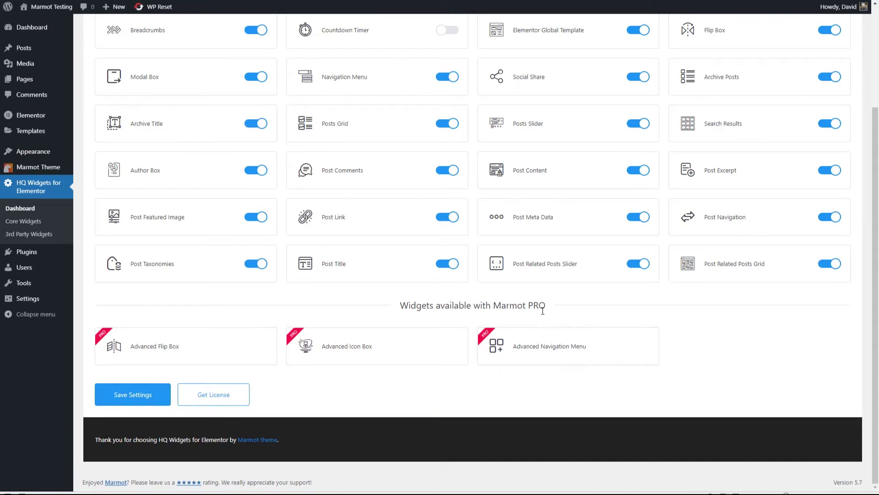
pyautogui.scroll(2, 545, 316)
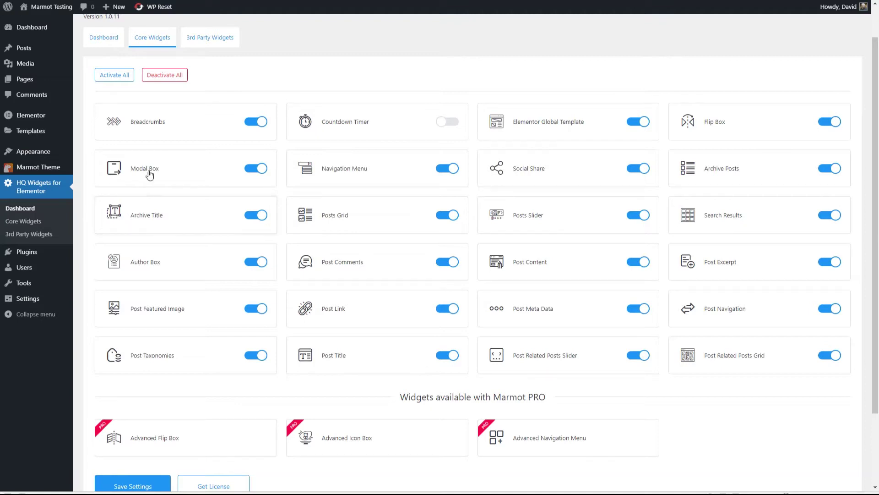
# - Open the Customizer and view the Marmot Theme Full Customization Mode setting
pyautogui.moveTo(51, 154)
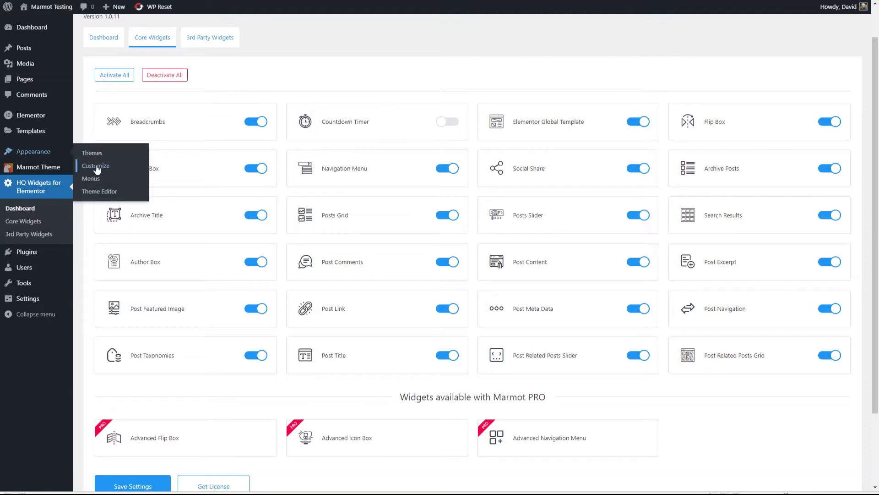
pyautogui.click(96, 167)
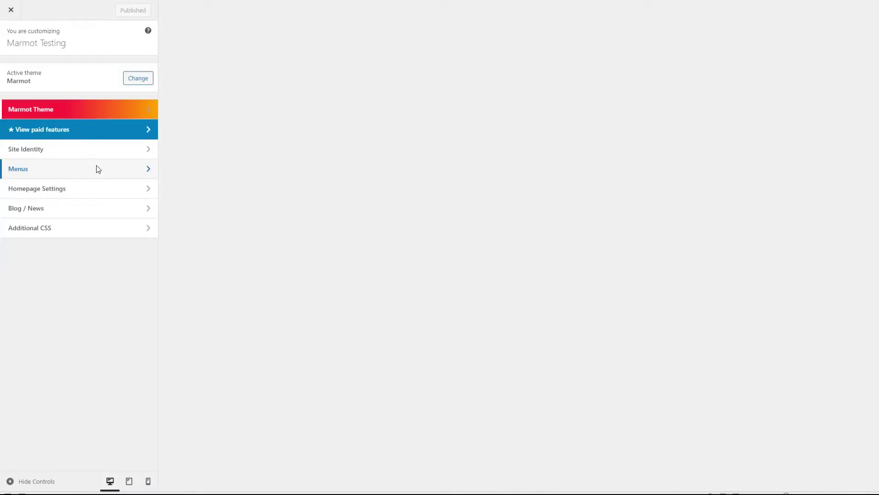
pyautogui.click(68, 110)
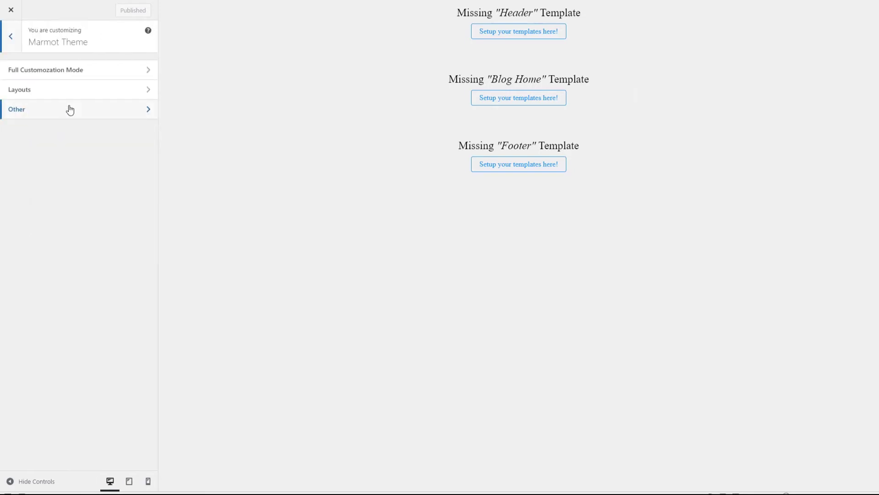
pyautogui.click(79, 70)
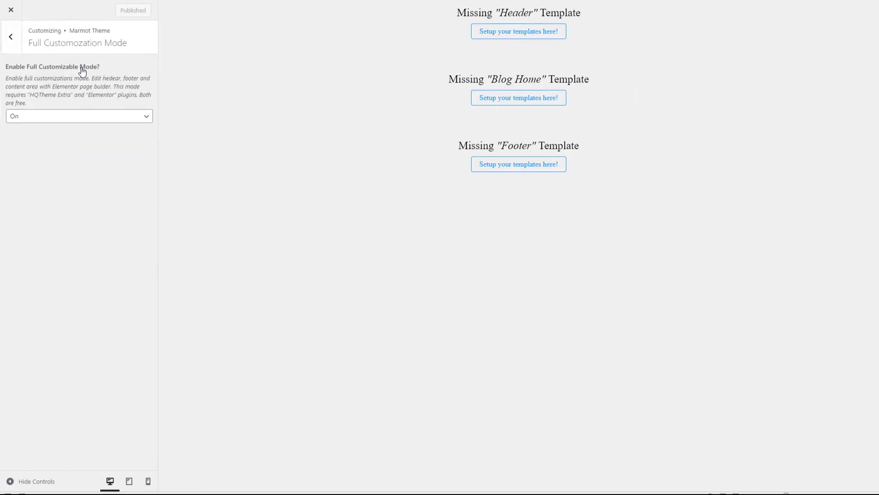
pyautogui.click(11, 40)
# - Review the Layouts header template choices unchanged and the Other settings, then return to the root menu
pyautogui.click(30, 90)
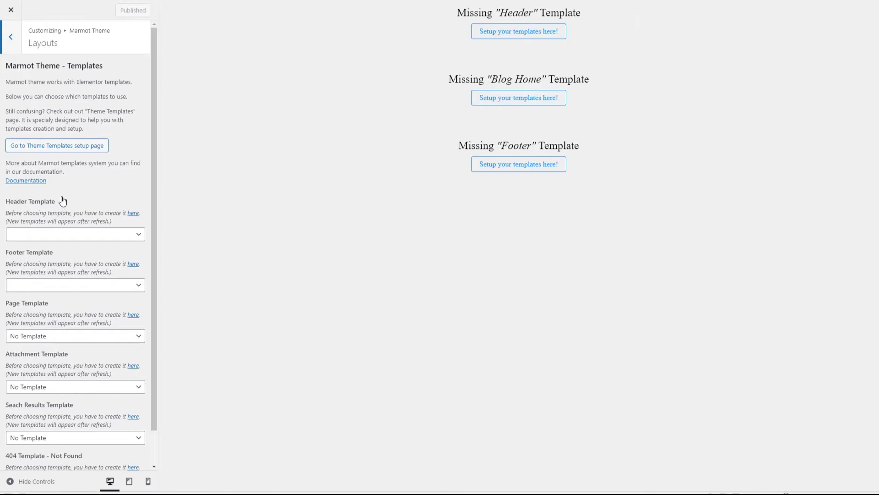
pyautogui.click(68, 237)
pyautogui.click(69, 237)
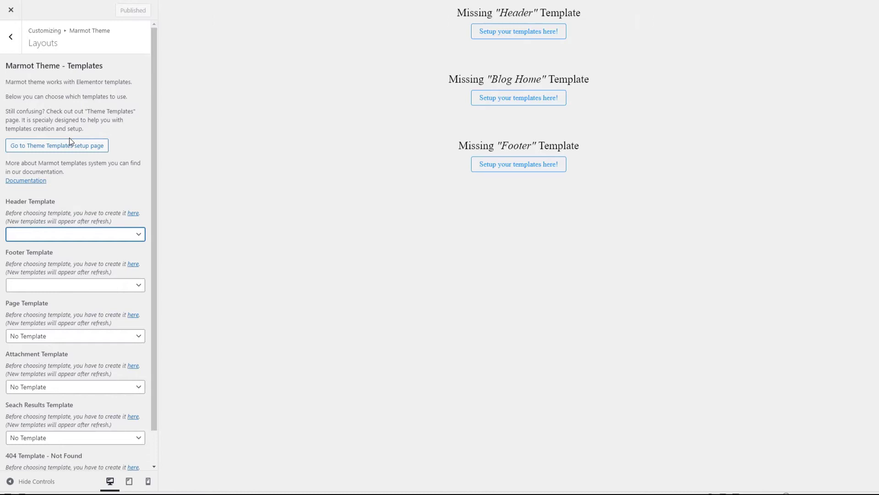
pyautogui.click(21, 42)
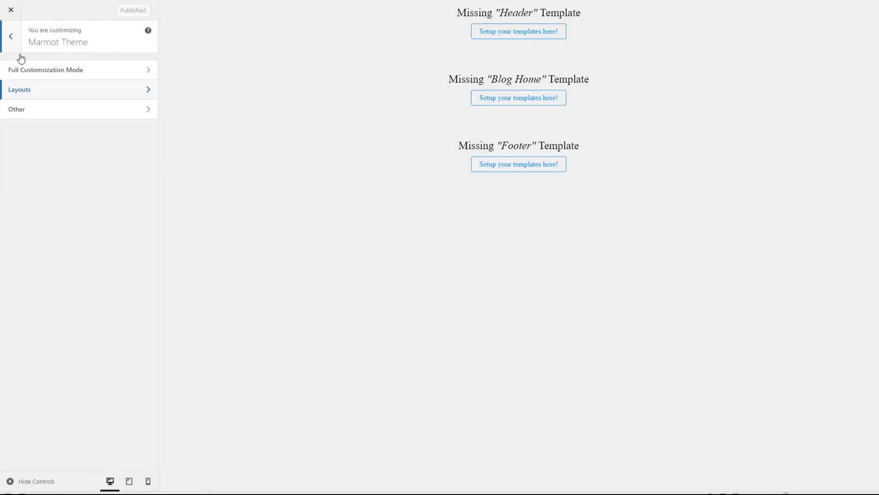
pyautogui.click(26, 109)
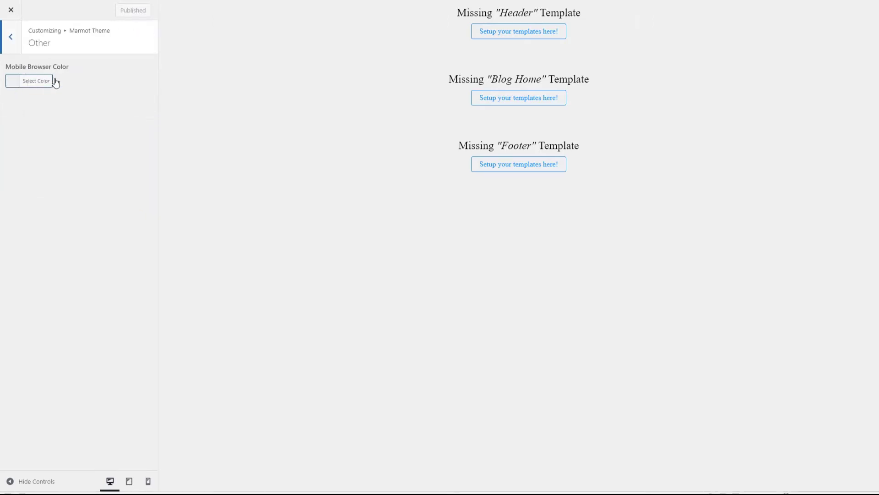
pyautogui.click(11, 37)
pyautogui.click(12, 38)
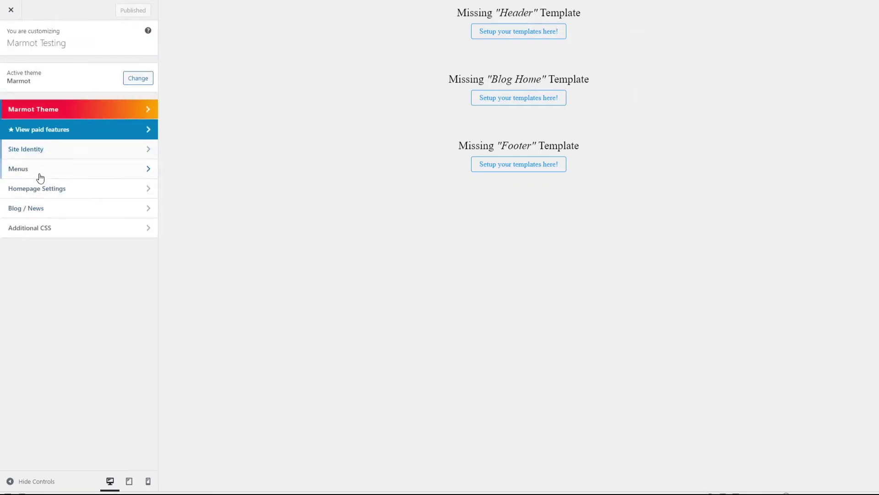
# - Browse Blog / News settings: Blog Page, Blog Category & Tag, then Single Post Page
pyautogui.click(32, 208)
pyautogui.click(69, 71)
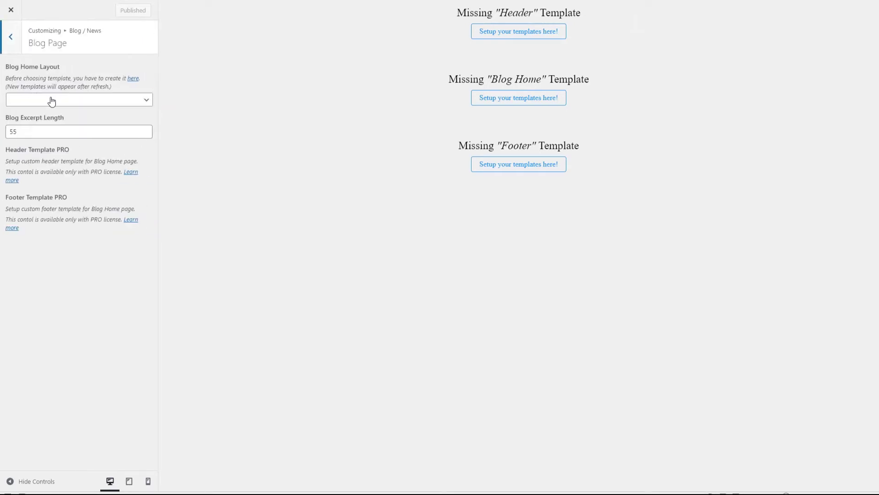
pyautogui.click(11, 38)
pyautogui.click(26, 90)
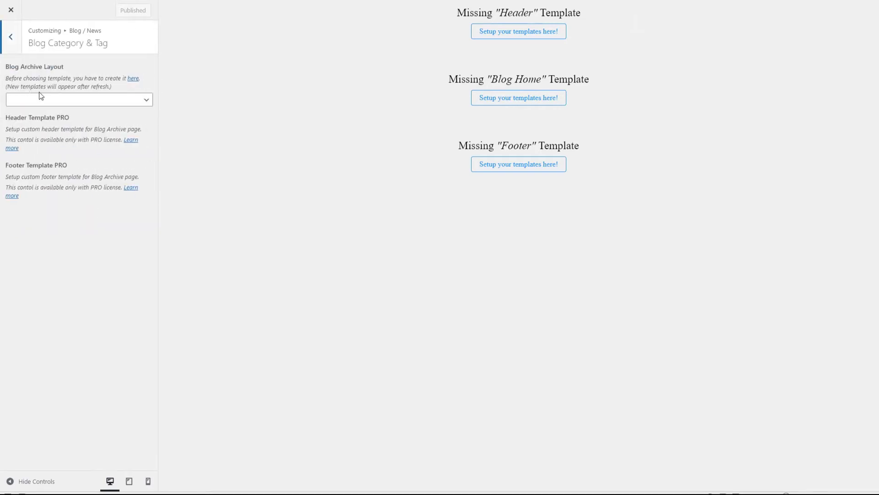
pyautogui.click(10, 40)
pyautogui.click(32, 110)
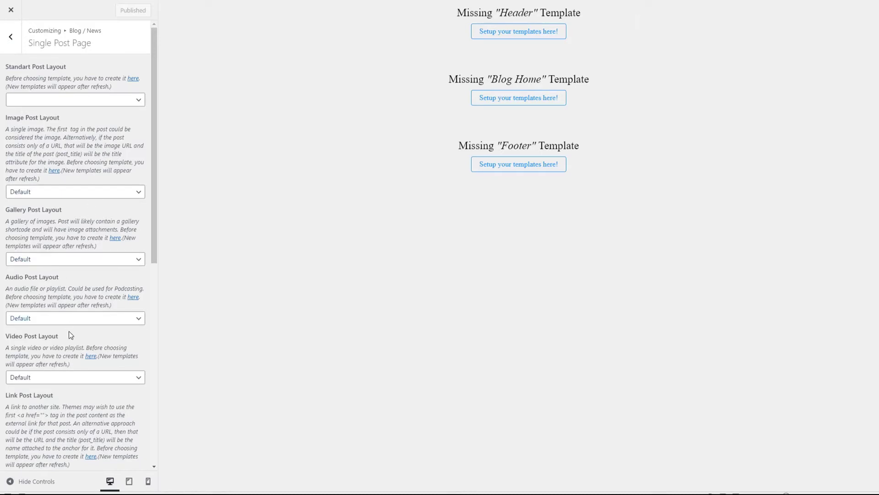
pyautogui.scroll(-5, 64, 335)
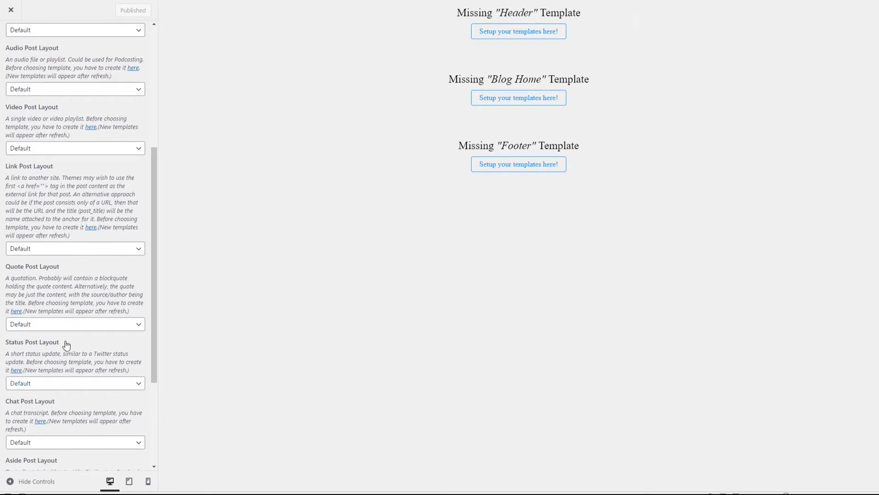
pyautogui.scroll(4, 67, 365)
pyautogui.scroll(1, 68, 362)
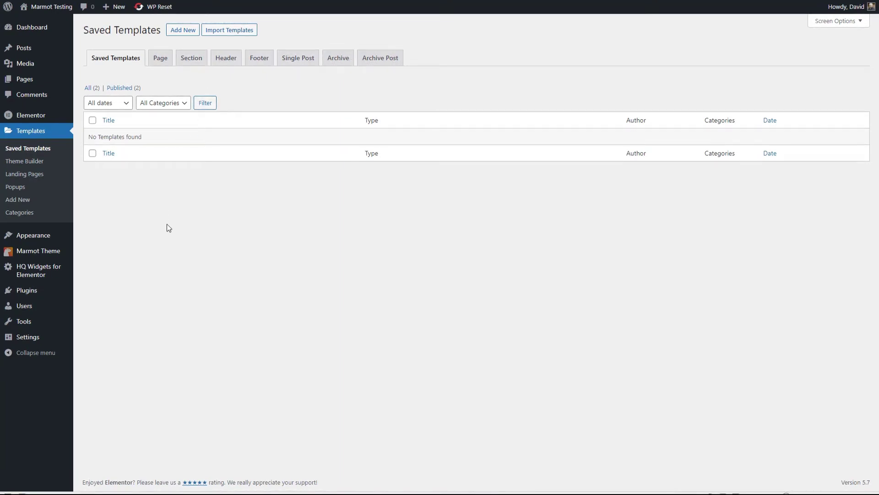
# - Close the Customizer and go to Templates > Saved Templates, which is empty
pyautogui.moveTo(56, 252)
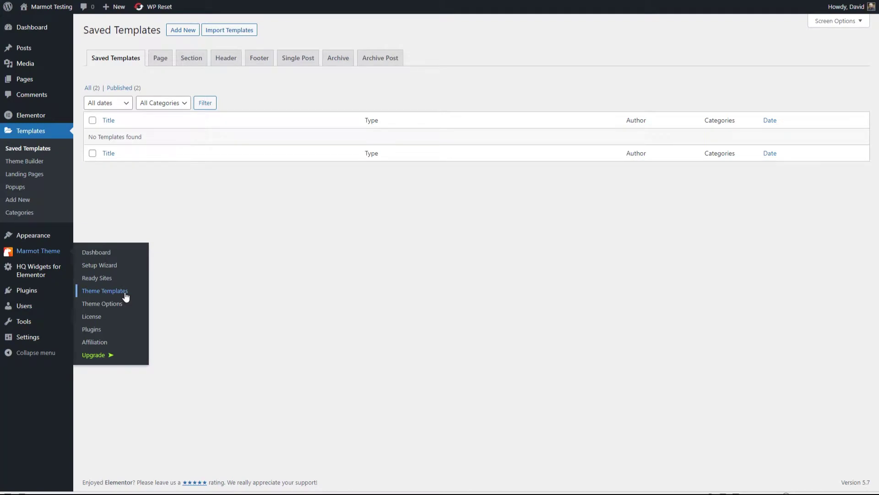
# - Create and assign the default header template from Marmot Theme Templates
pyautogui.click(105, 291)
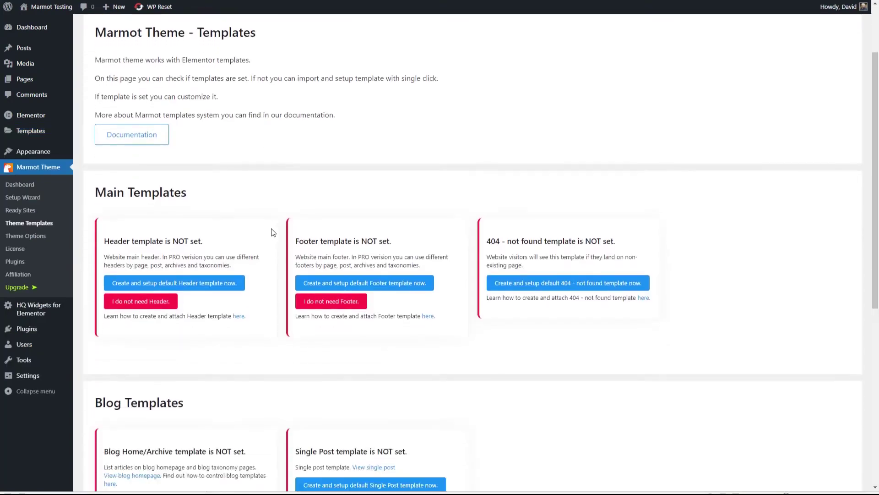
pyautogui.scroll(-2, 272, 232)
pyautogui.moveTo(68, 133)
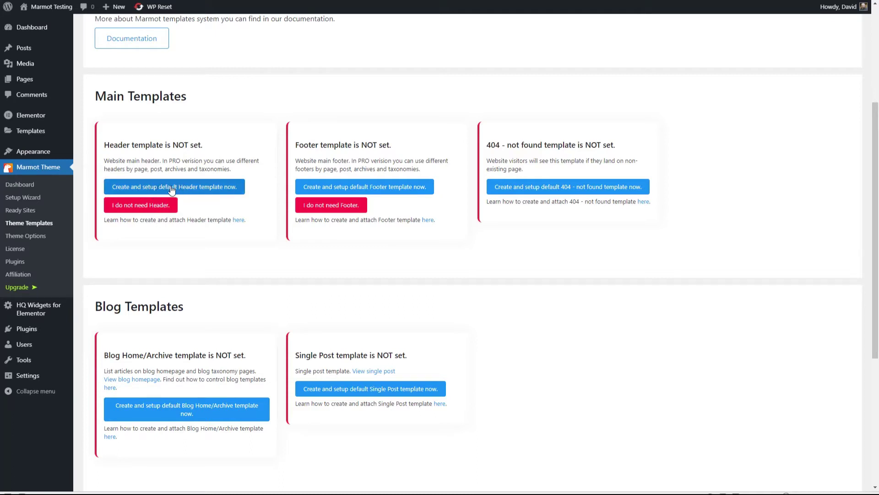
pyautogui.click(214, 188)
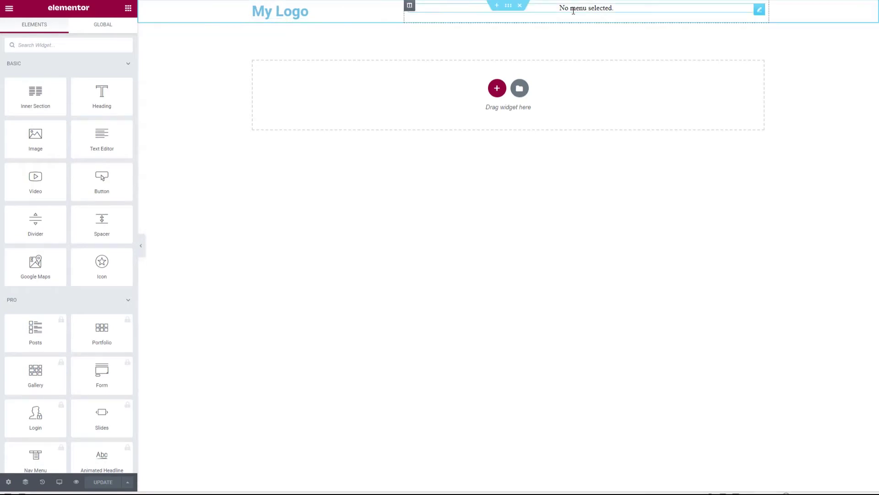
# - Add an Image widget to the header with the demo-logo from the Media Library
pyautogui.click(293, 11)
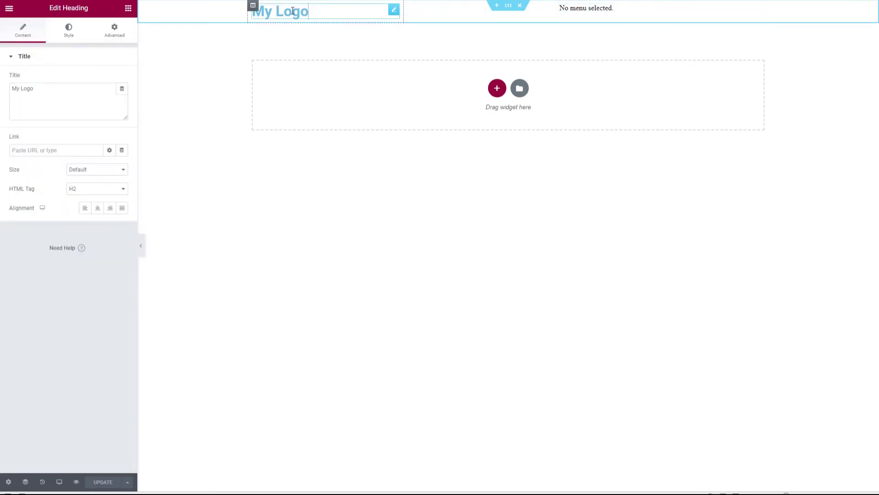
pyautogui.click(128, 7)
pyautogui.moveTo(54, 137); pyautogui.dragTo(253, 12)
pyautogui.click(38, 107)
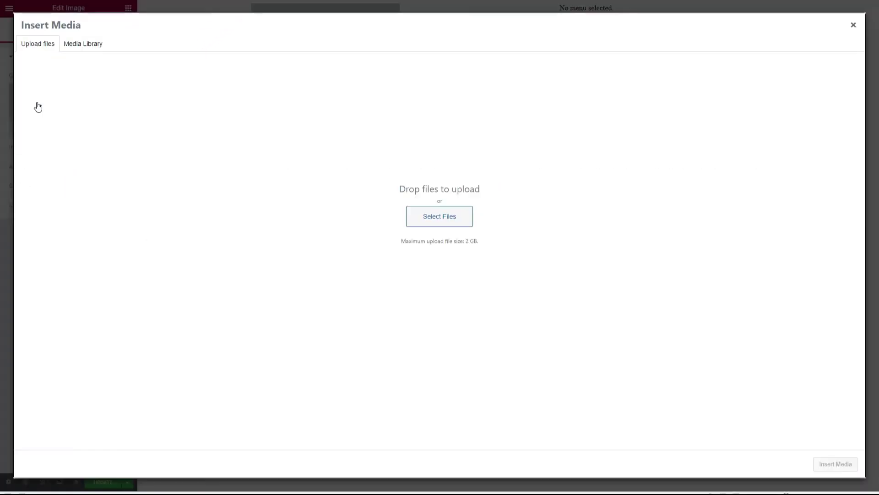
pyautogui.click(73, 45)
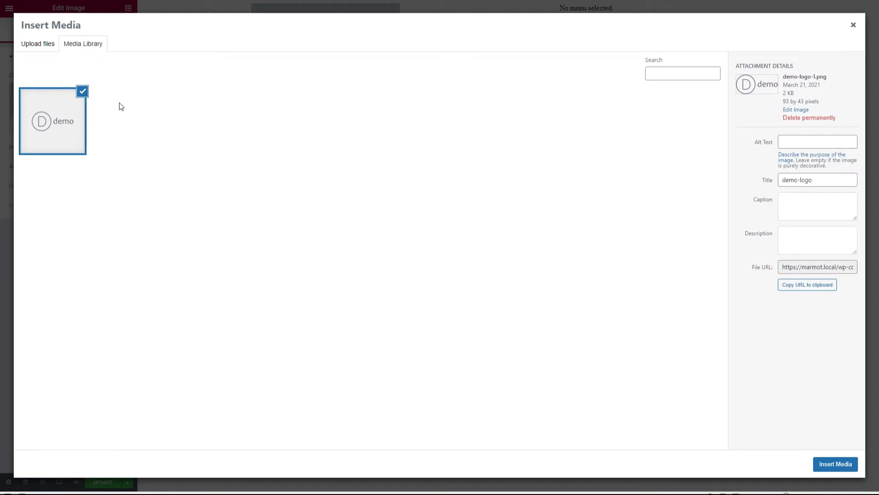
pyautogui.click(838, 469)
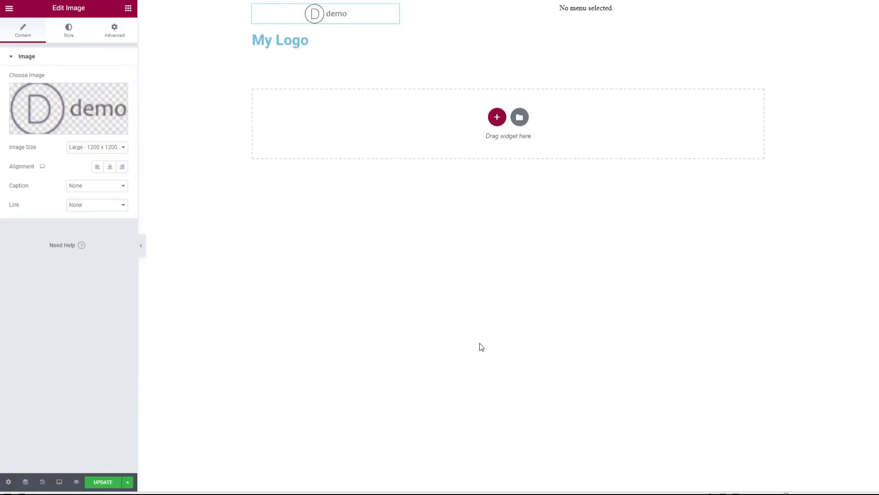
# - Delete the My Logo heading and align the demo logo to the left
pyautogui.rightClick(393, 38)
pyautogui.click(405, 167)
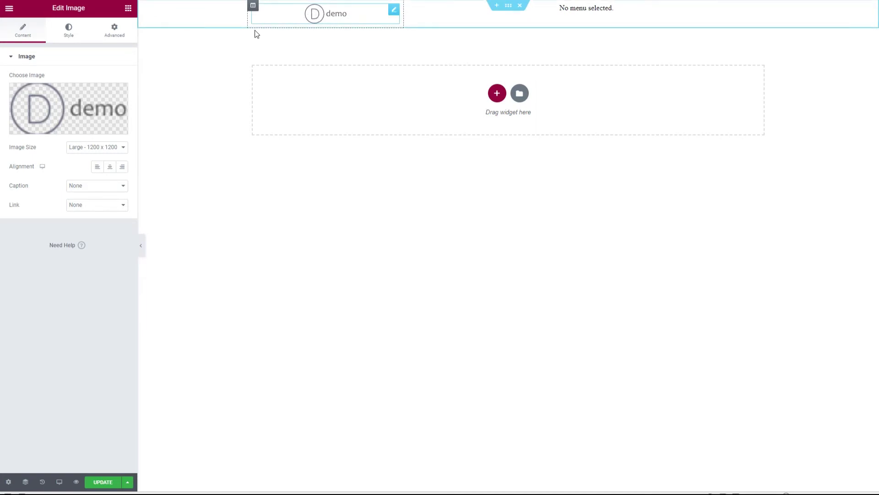
pyautogui.click(97, 167)
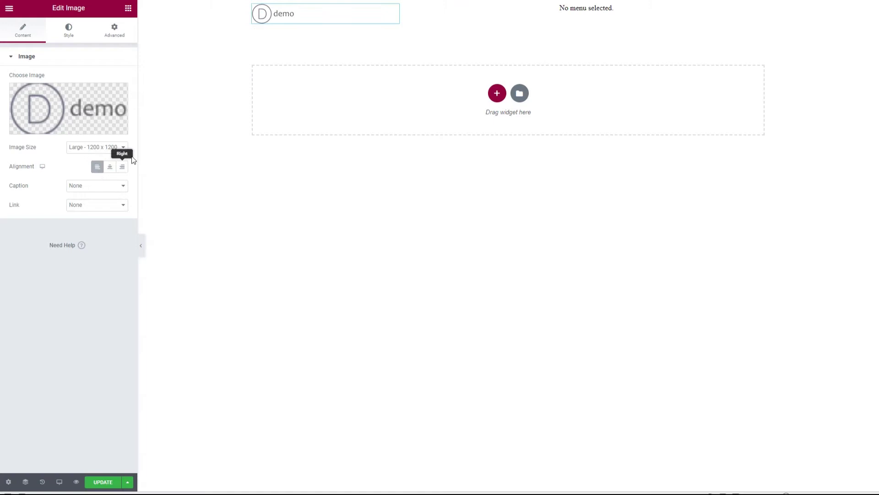
pyautogui.click(575, 8)
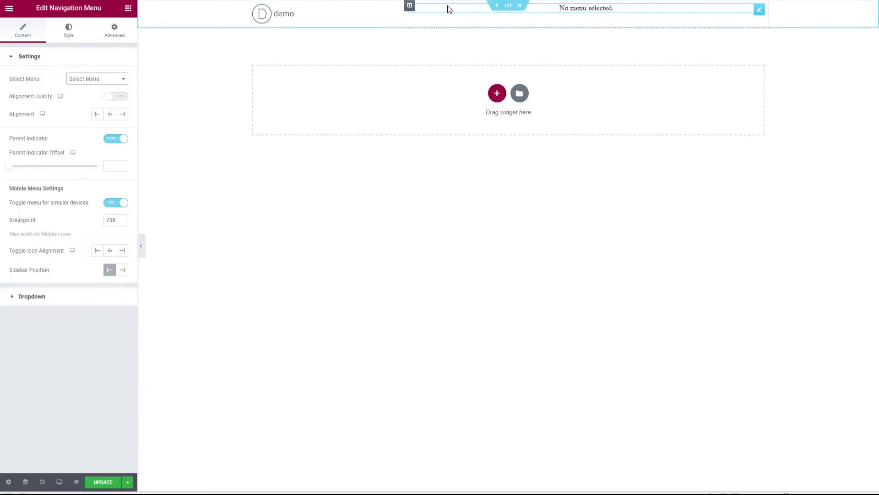
# - Save the header, exit to the dashboard and create the 'main menu'
pyautogui.click(106, 482)
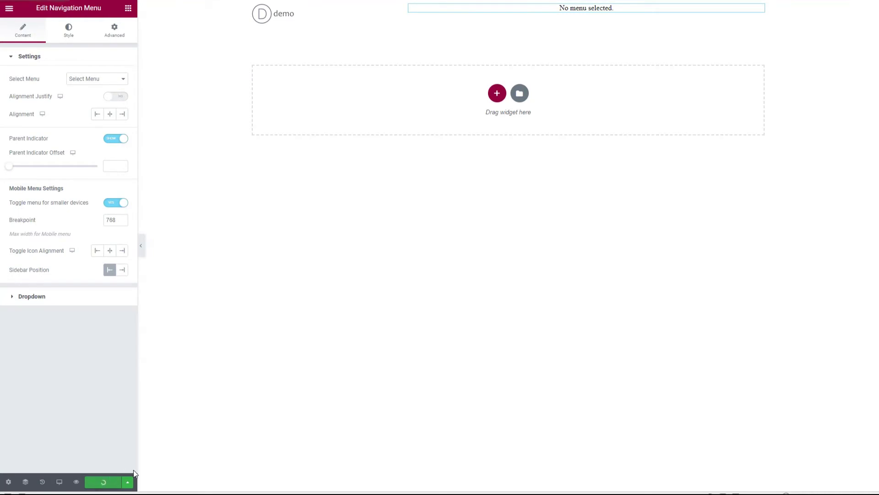
pyautogui.click(10, 7)
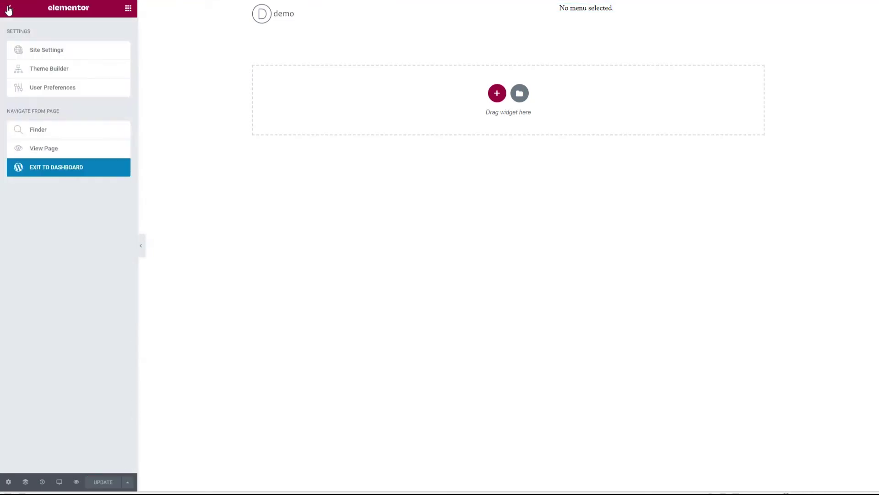
pyautogui.click(36, 173)
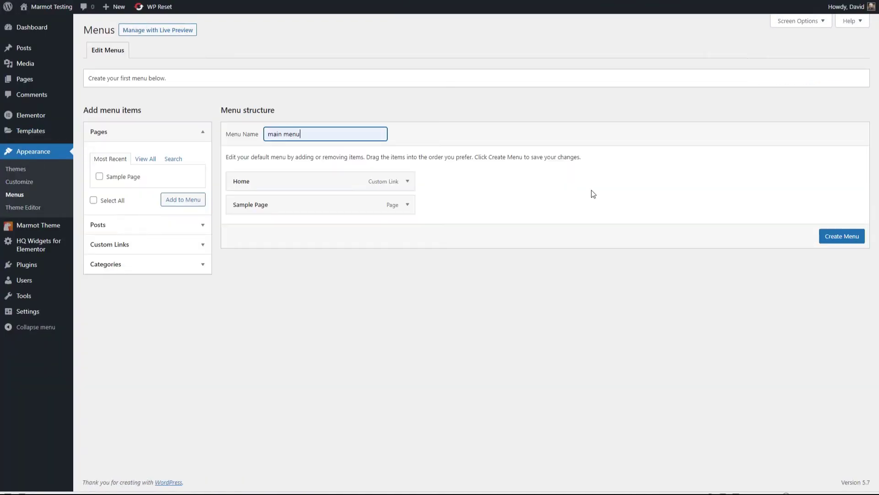
pyautogui.press('Return')
pyautogui.click(86, 131)
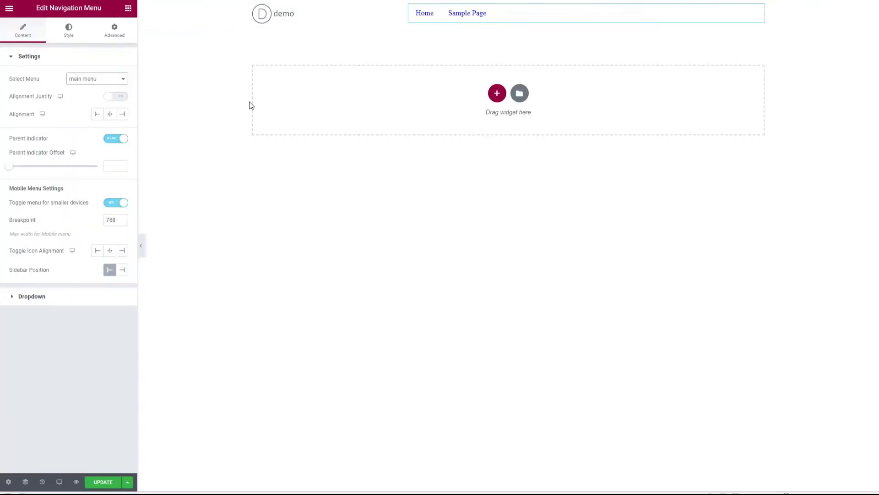
# - Set the header menu widget to 'main menu' with links aligned right
pyautogui.click(122, 114)
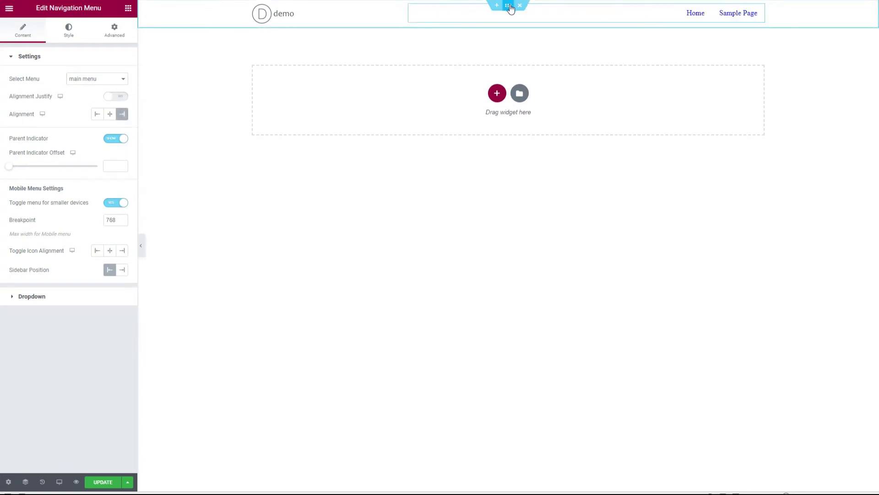
pyautogui.click(509, 5)
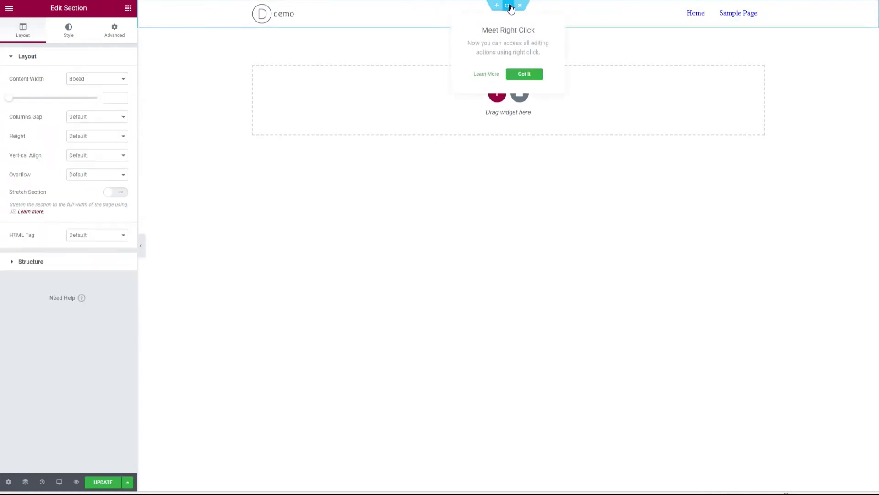
pyautogui.click(69, 30)
# - Give the header section a classic light blue #D3E7FF background and save it
pyautogui.click(87, 98)
pyautogui.click(122, 117)
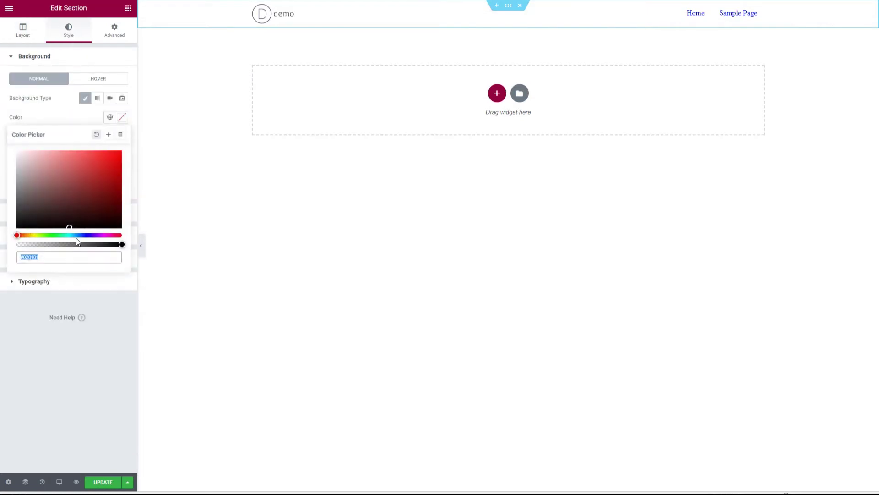
pyautogui.click(75, 235)
pyautogui.moveTo(70, 226); pyautogui.dragTo(36, 150)
pyautogui.moveTo(42, 257); pyautogui.dragTo(15, 259)
pyautogui.hotkey('ctrl', 'c')
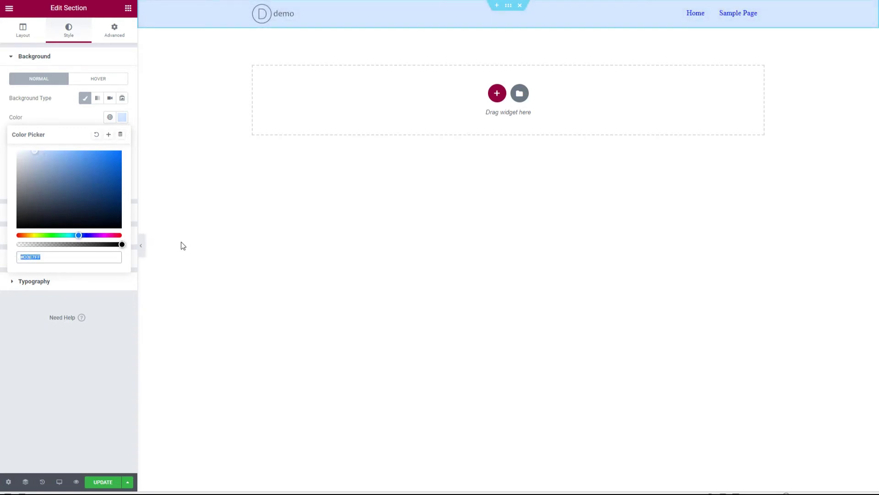
pyautogui.click(103, 482)
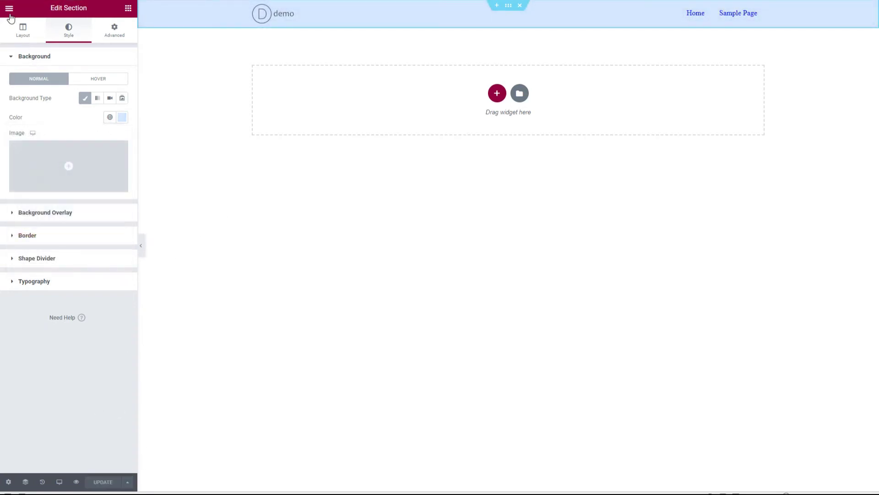
# - Exit the editor to the dashboard and view the header on the site
pyautogui.click(9, 10)
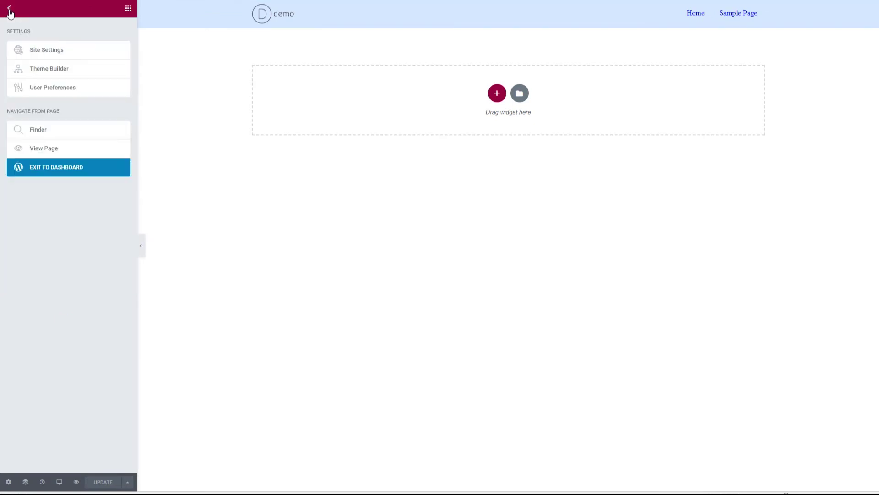
pyautogui.click(38, 168)
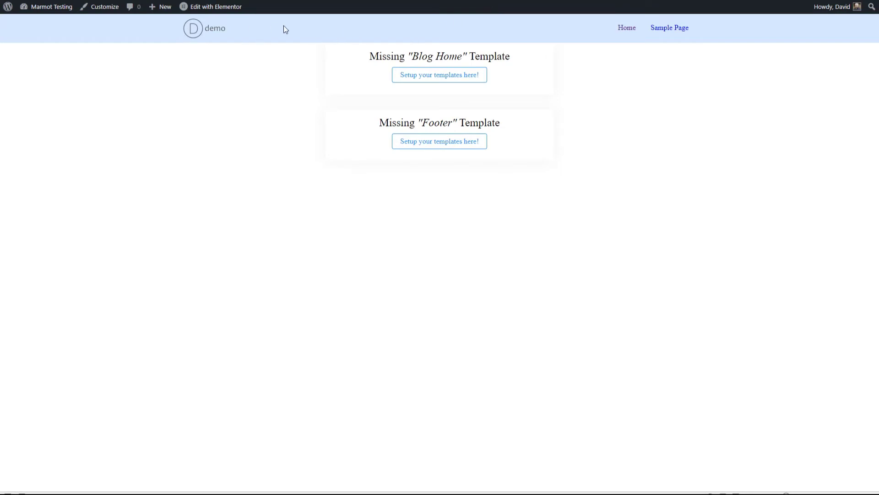
pyautogui.click(663, 33)
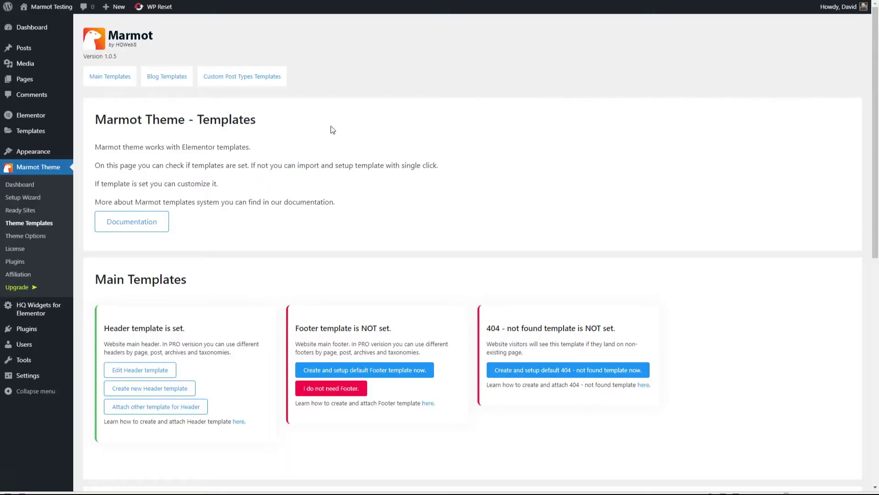
# - Create the default footer template and change its heading to 'Demo'
pyautogui.scroll(-2, 329, 130)
pyautogui.click(340, 280)
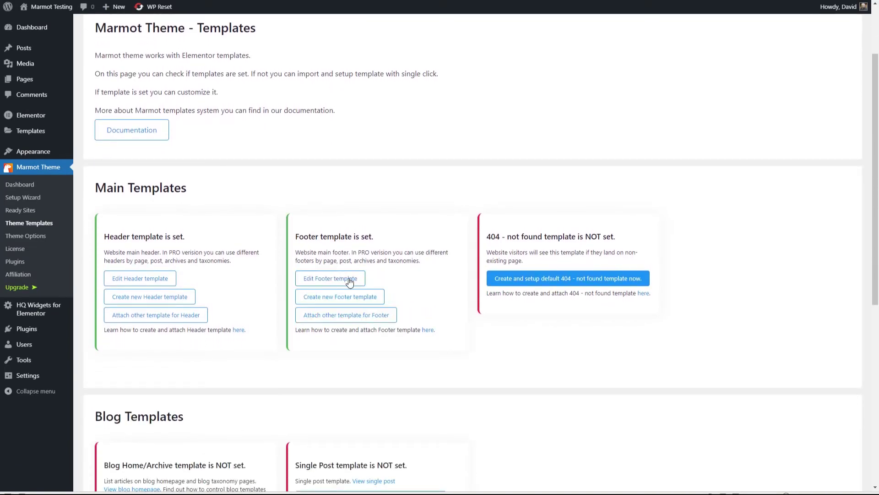
pyautogui.click(326, 280)
pyautogui.tripleClick(309, 17)
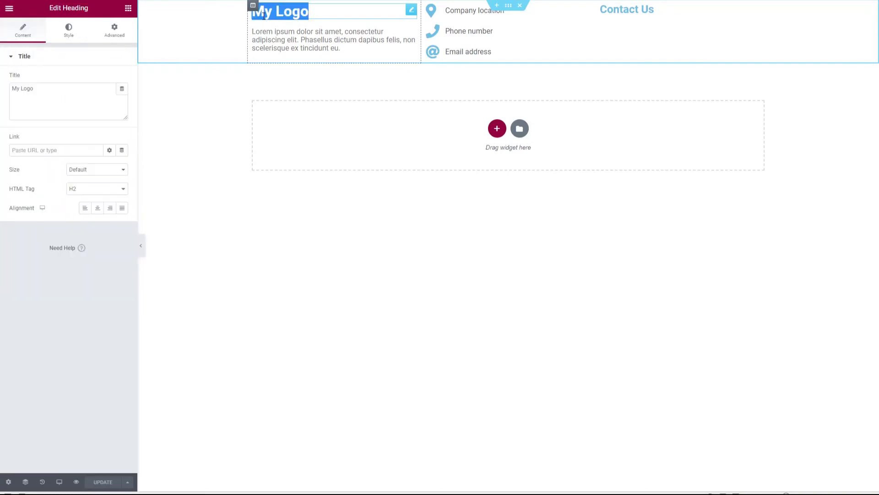
pyautogui.write('Demo')
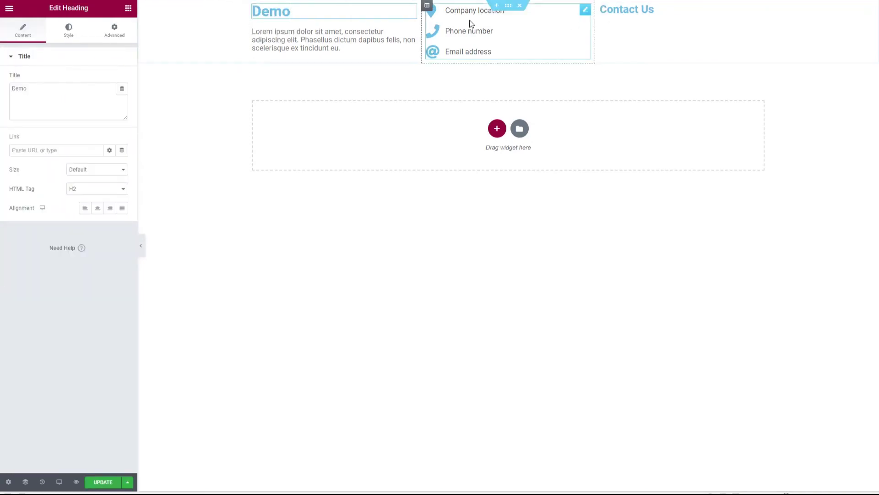
# - Give the footer section a classic #D3E7FF background, save, and exit the editor
pyautogui.click(508, 5)
pyautogui.click(72, 30)
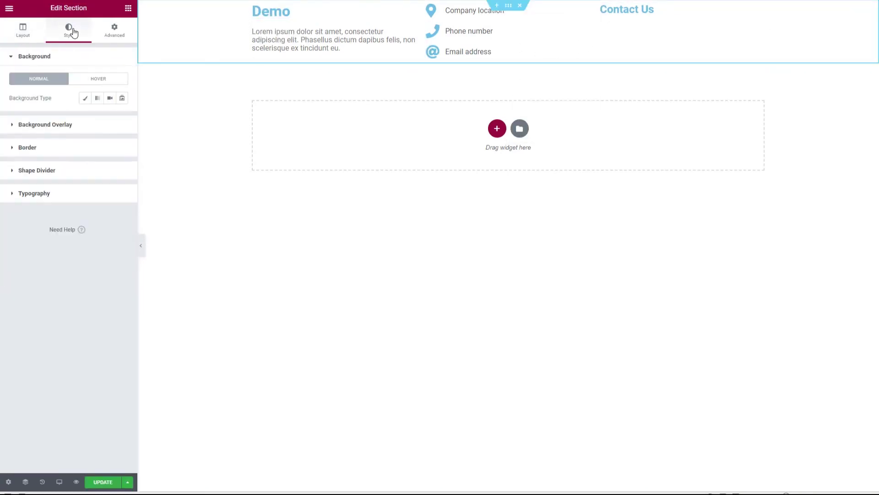
pyautogui.click(85, 98)
pyautogui.click(122, 117)
pyautogui.click(60, 255)
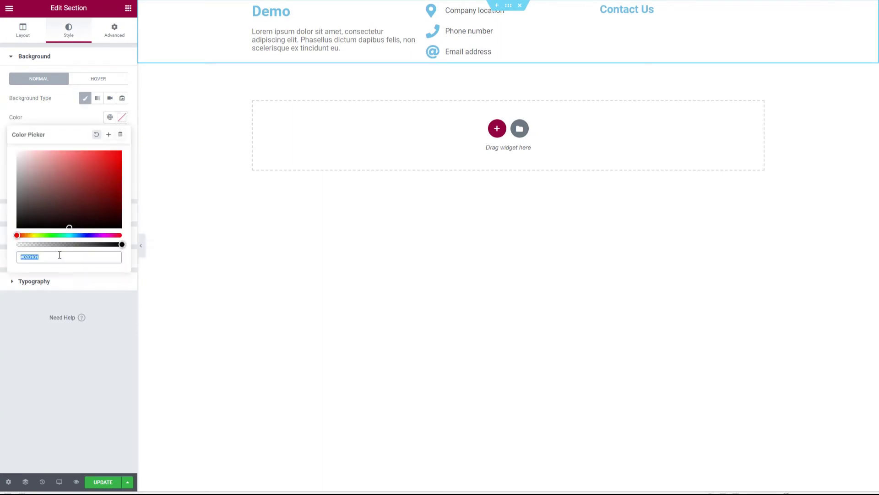
pyautogui.hotkey('ctrl', 'v')
pyautogui.click(110, 274)
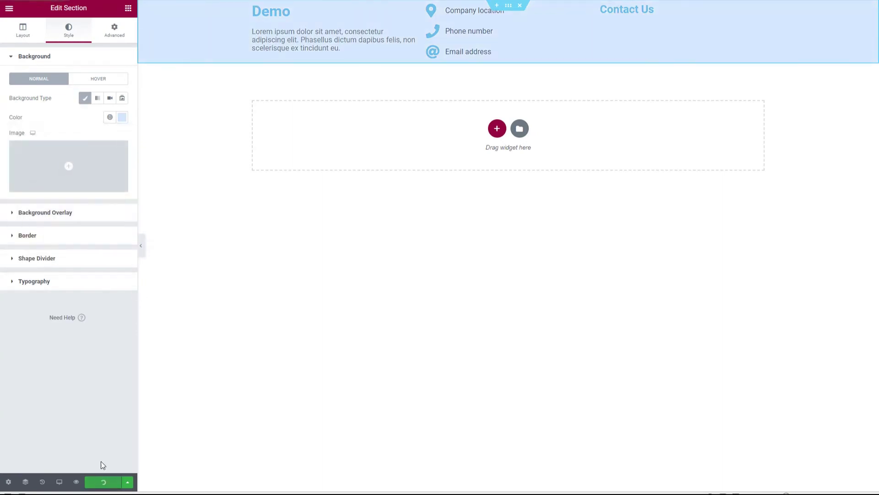
pyautogui.click(103, 482)
pyautogui.click(9, 8)
pyautogui.click(41, 168)
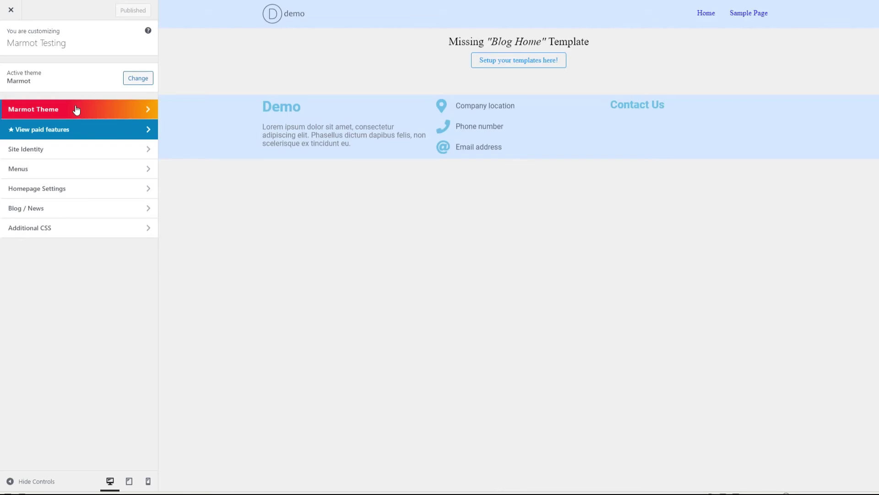
# - Confirm Marmot Theme Layouts use Header – Default and Footer – Default, then close the Customizer
pyautogui.click(76, 109)
pyautogui.click(70, 88)
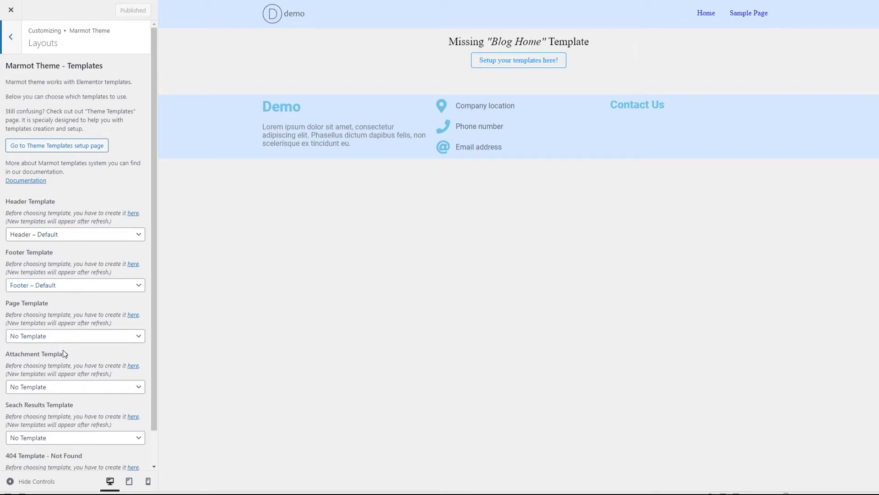
pyautogui.click(11, 10)
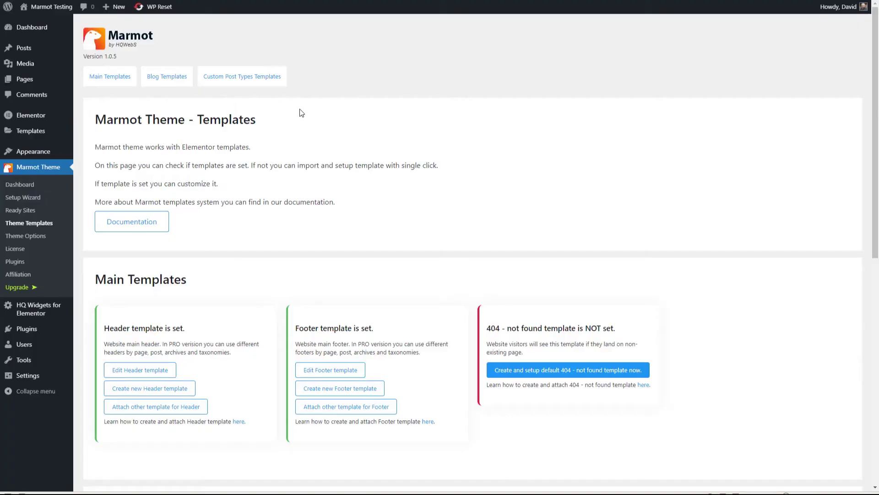
# - Open the Blog Archive – Default template and edit its Archive Posts widget
pyautogui.scroll(-7, 301, 113)
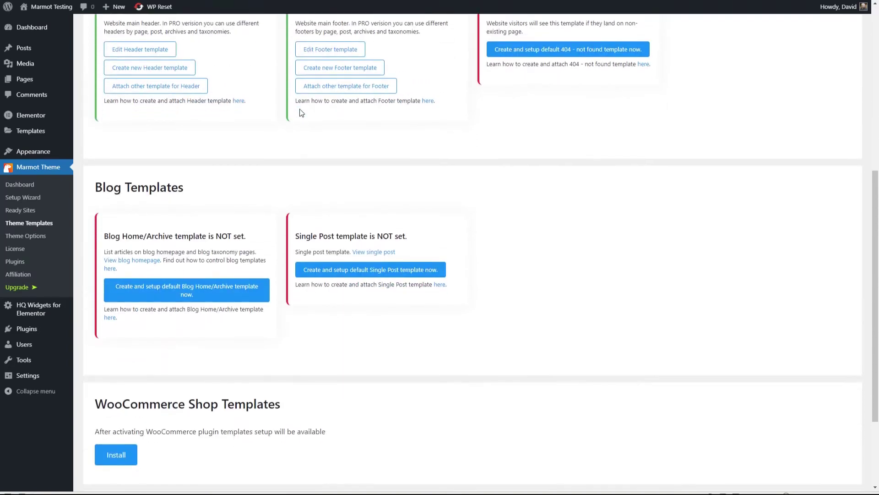
pyautogui.click(186, 286)
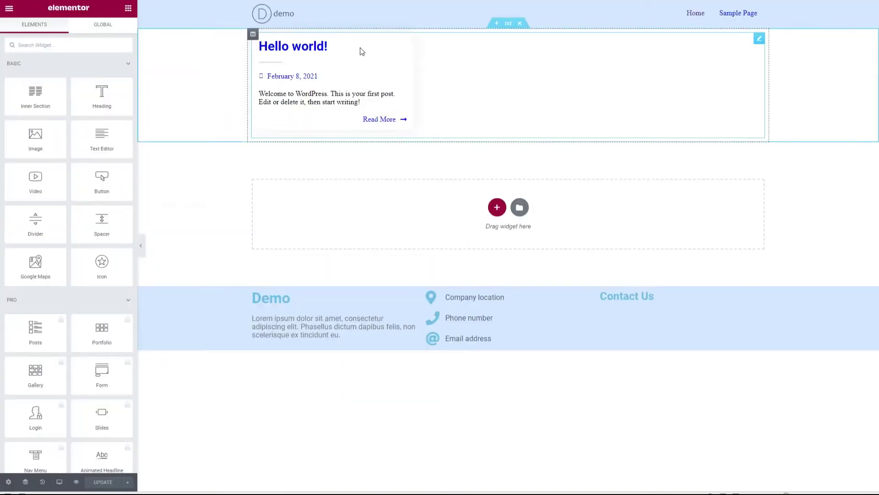
pyautogui.rightClick(362, 51)
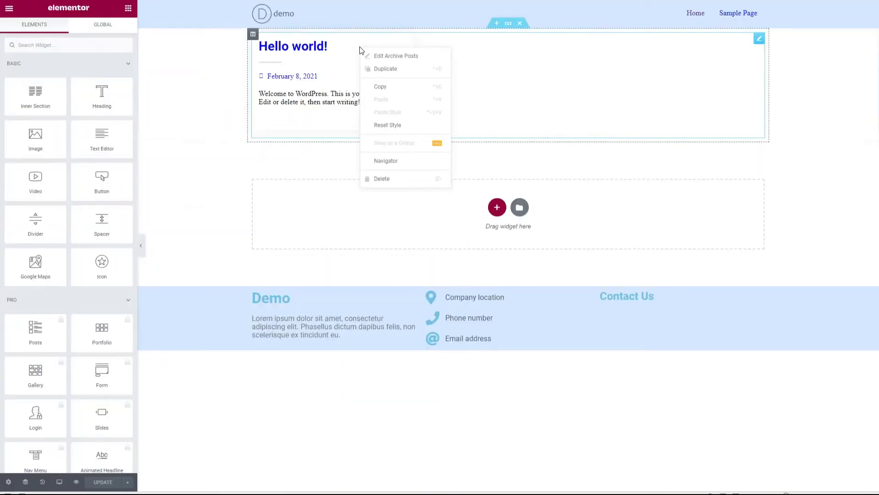
pyautogui.click(314, 46)
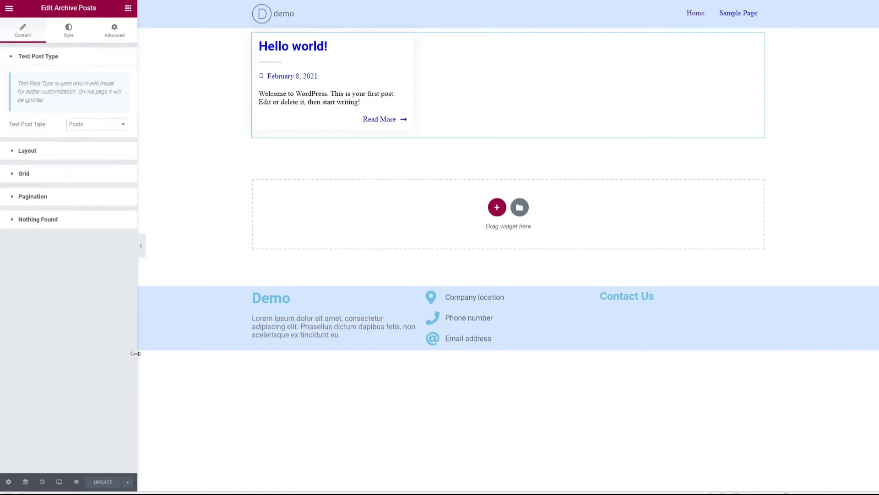
# - Set Archive Posts pagination to AJAX (Infinite Scroll), update the template, and exit to the dashboard
pyautogui.click(33, 196)
pyautogui.click(96, 147)
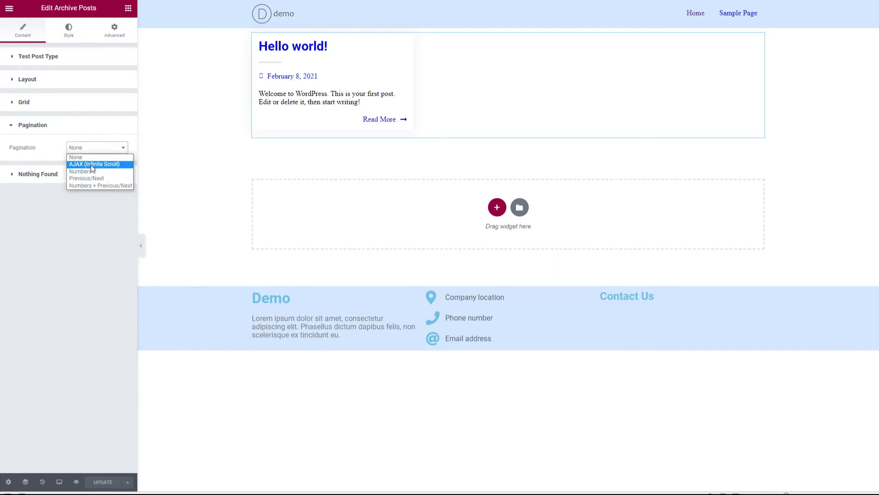
pyautogui.click(90, 164)
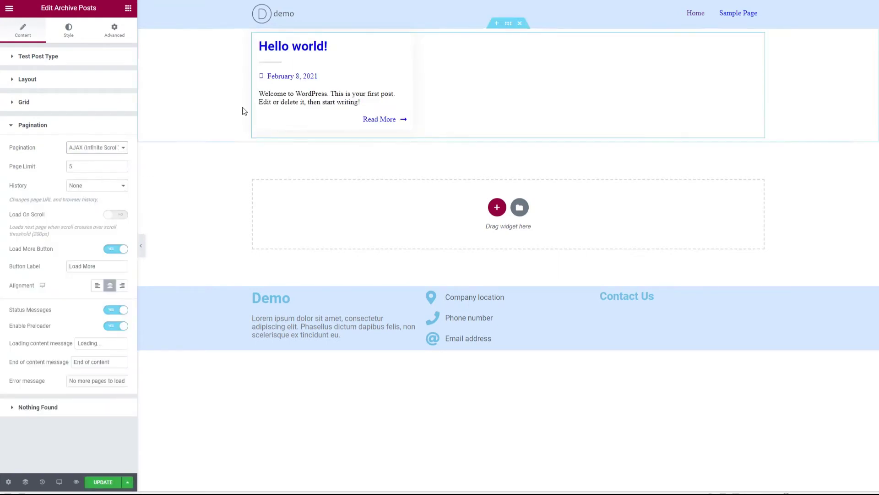
pyautogui.click(103, 481)
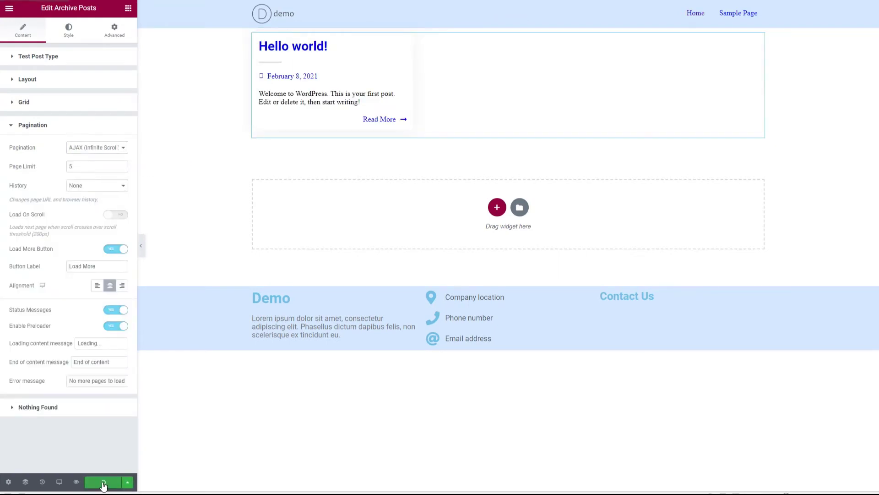
pyautogui.click(9, 8)
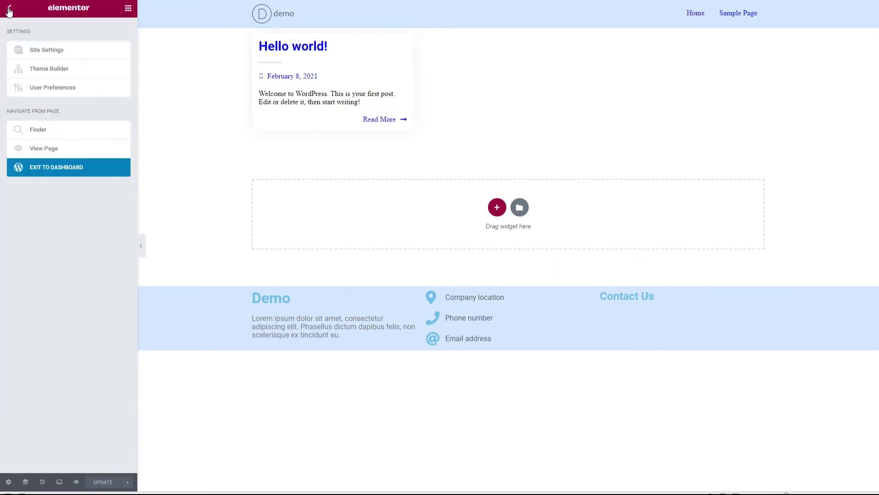
pyautogui.click(45, 169)
# - Create the default Single Post template and preview it with the Hello world! post
pyautogui.moveTo(50, 252)
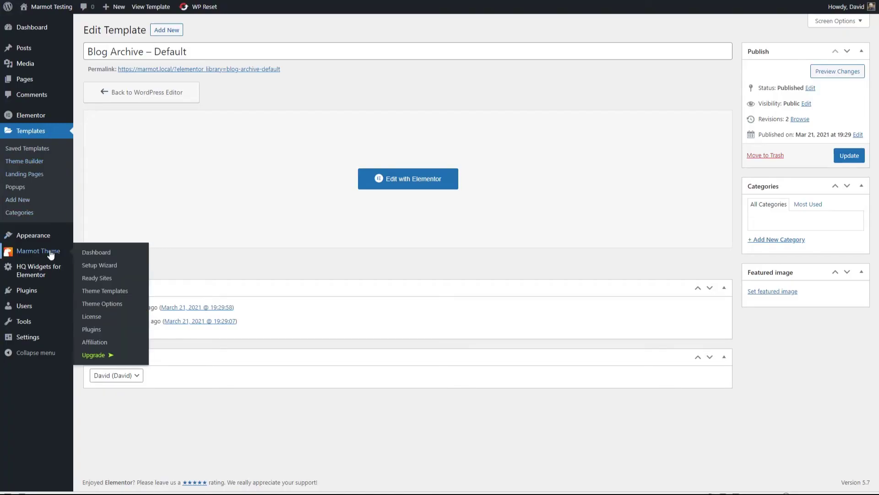
pyautogui.click(108, 291)
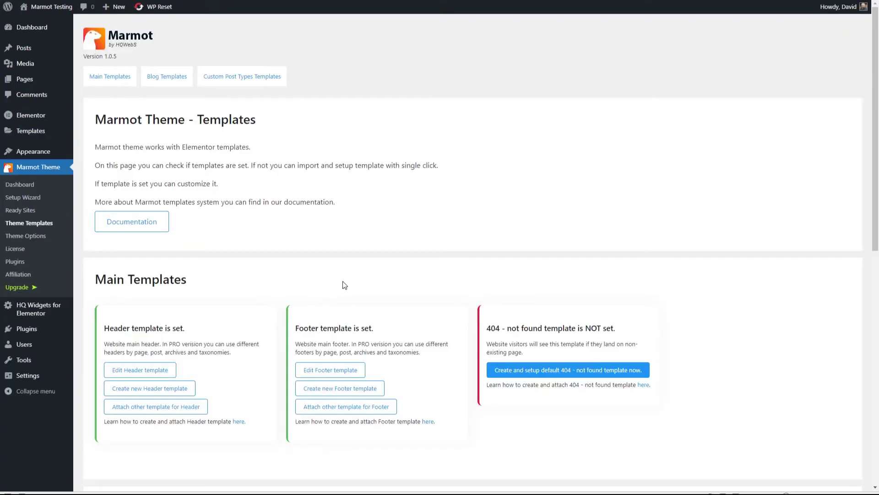
pyautogui.scroll(-6, 346, 284)
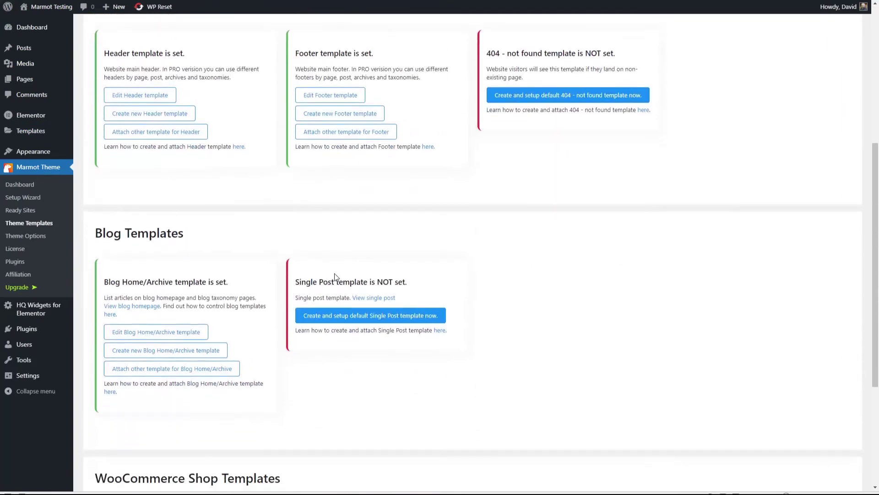
pyautogui.click(357, 316)
pyautogui.click(334, 316)
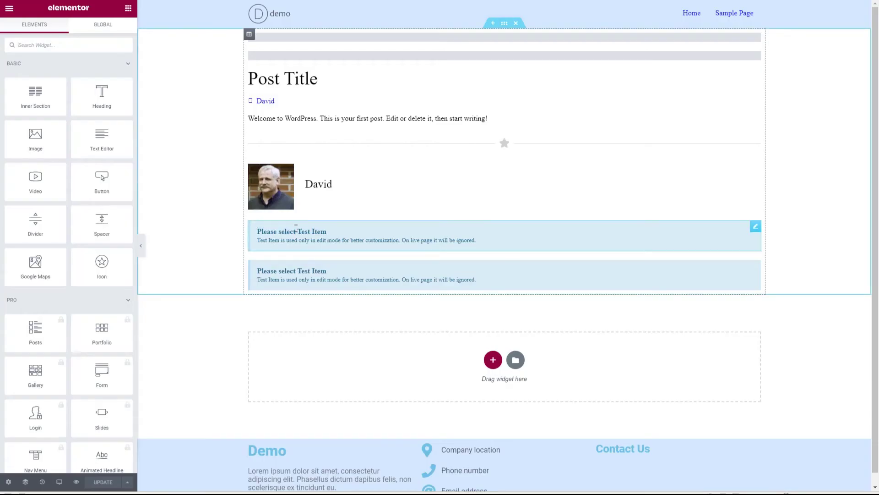
pyautogui.click(306, 231)
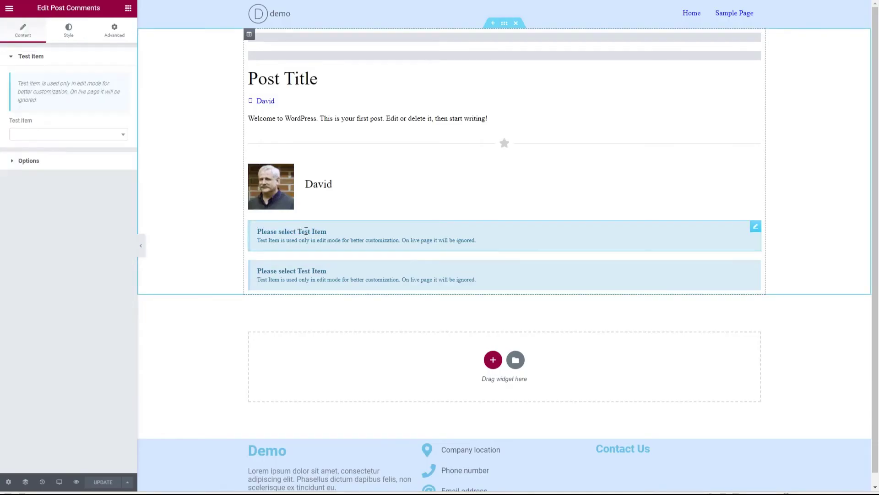
pyautogui.click(113, 132)
pyautogui.click(69, 160)
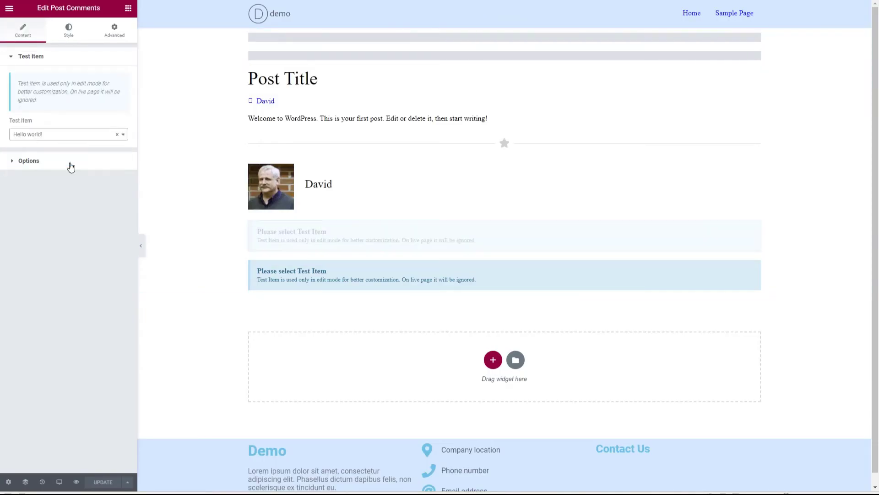
# - Delete the Post Navigation widget from the Single Post template
pyautogui.scroll(-3, 256, 275)
pyautogui.click(306, 353)
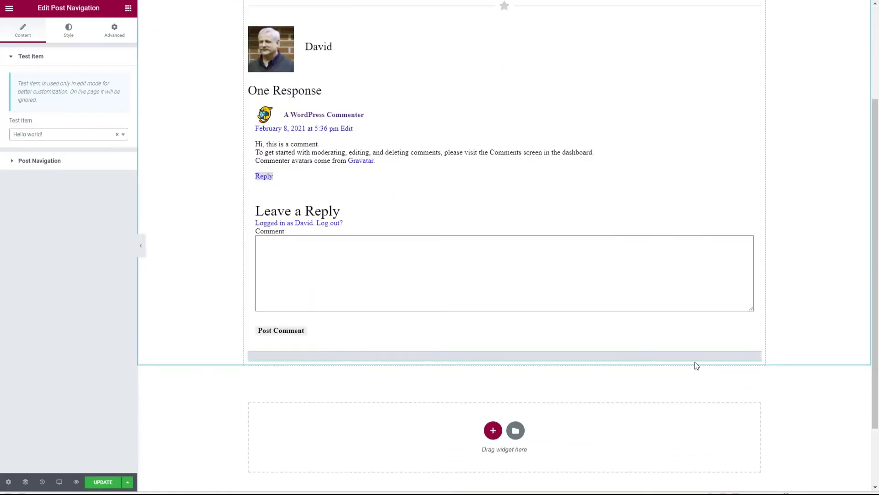
pyautogui.scroll(1, 588, 342)
pyautogui.scroll(3, 588, 342)
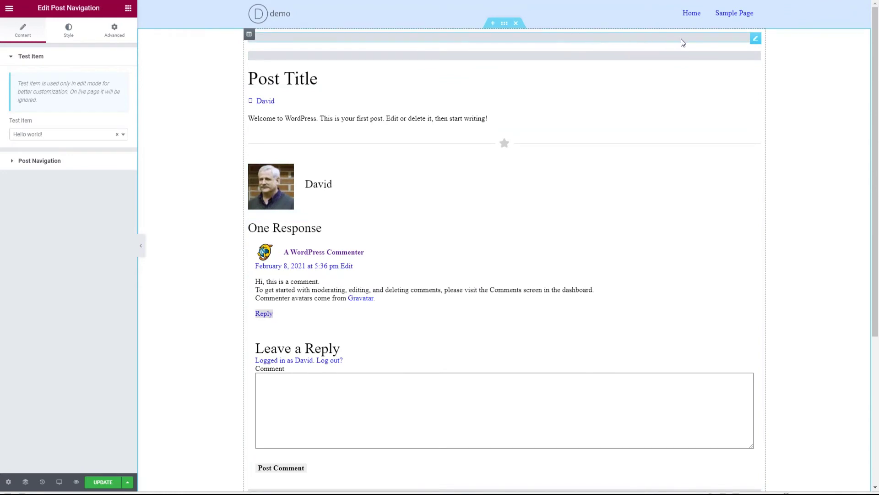
pyautogui.rightClick(756, 40)
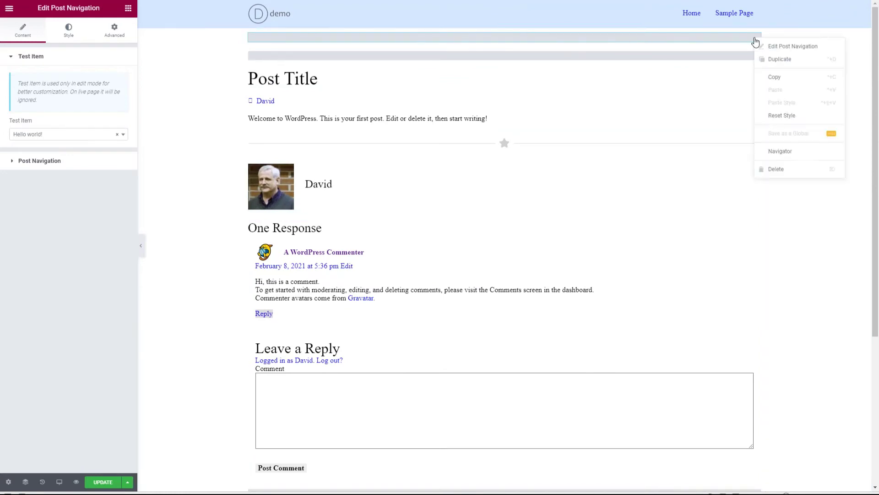
pyautogui.click(774, 169)
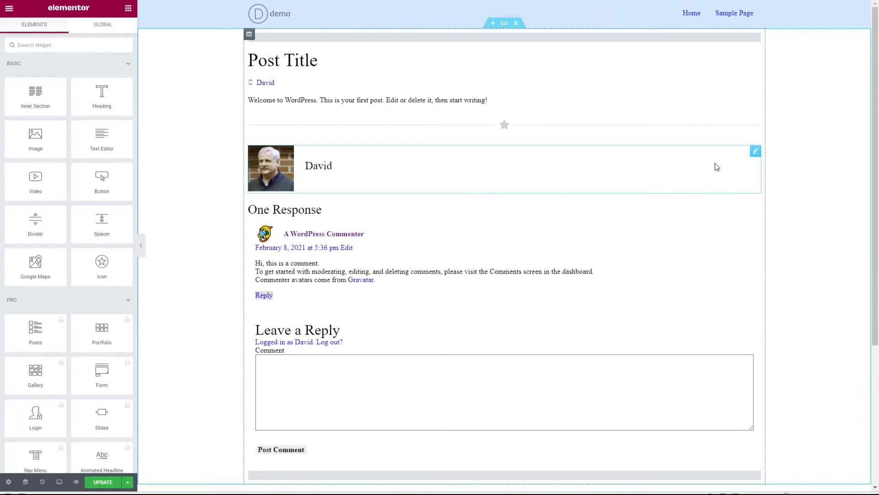
# - Check the featured image display options, update the template, and exit to the dashboard
pyautogui.click(578, 42)
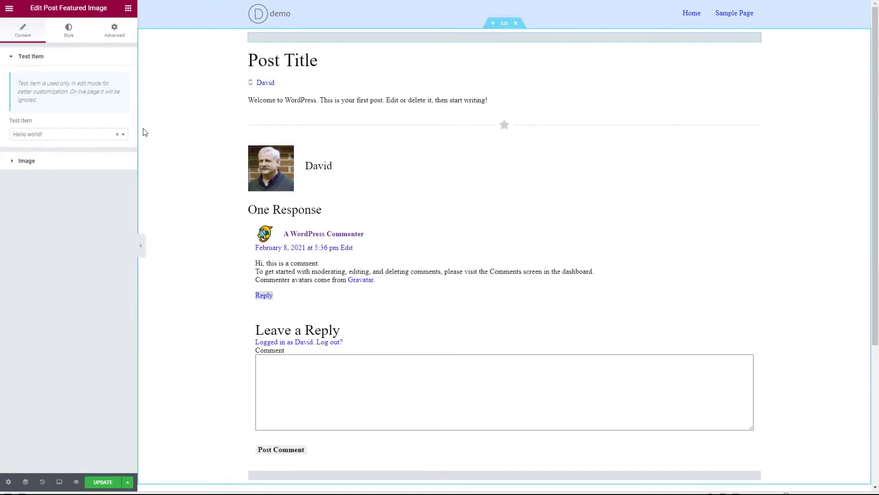
pyautogui.click(59, 161)
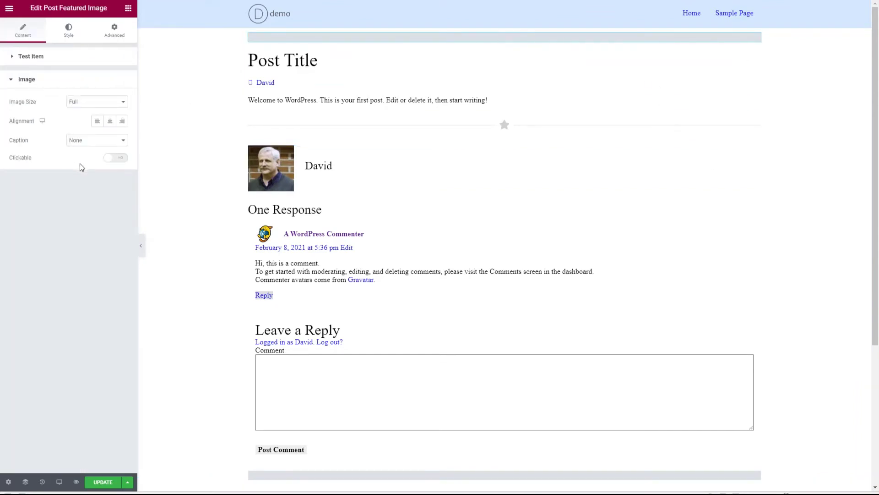
pyautogui.click(101, 480)
pyautogui.click(8, 10)
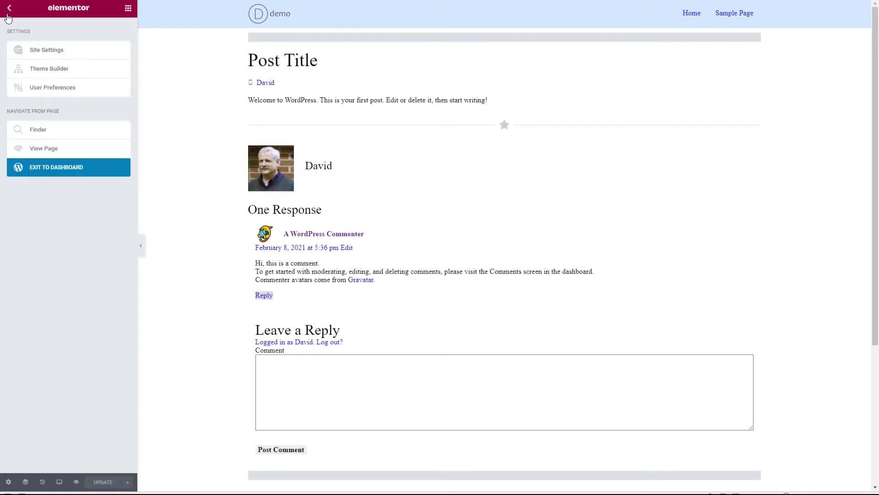
pyautogui.click(40, 171)
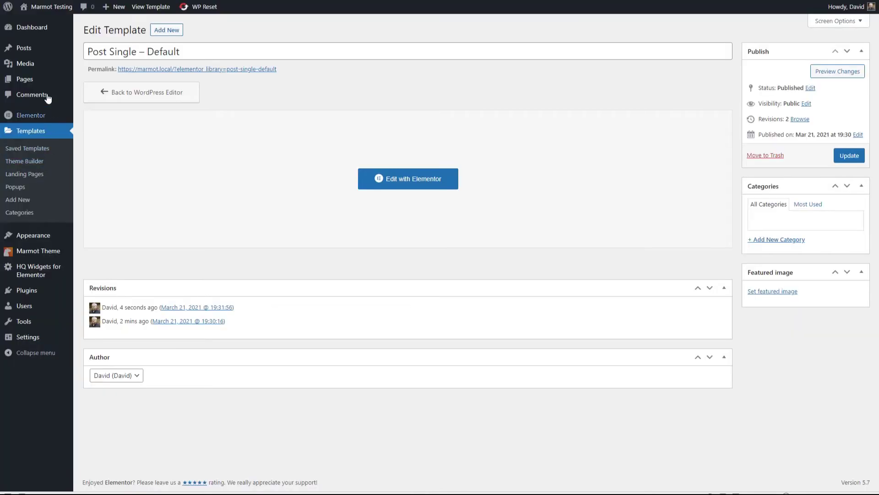
# - Set the mountain-lake landscape photo as Hello world!'s featured image and update the post
pyautogui.moveTo(28, 48)
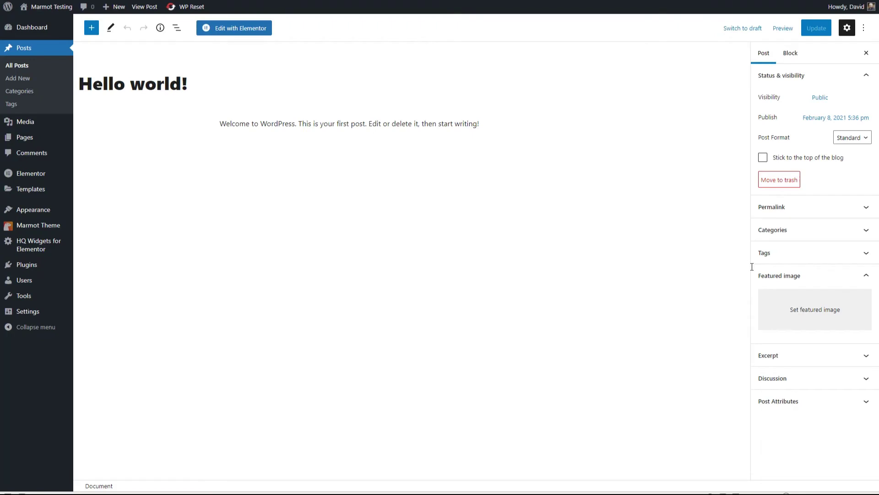
pyautogui.click(809, 311)
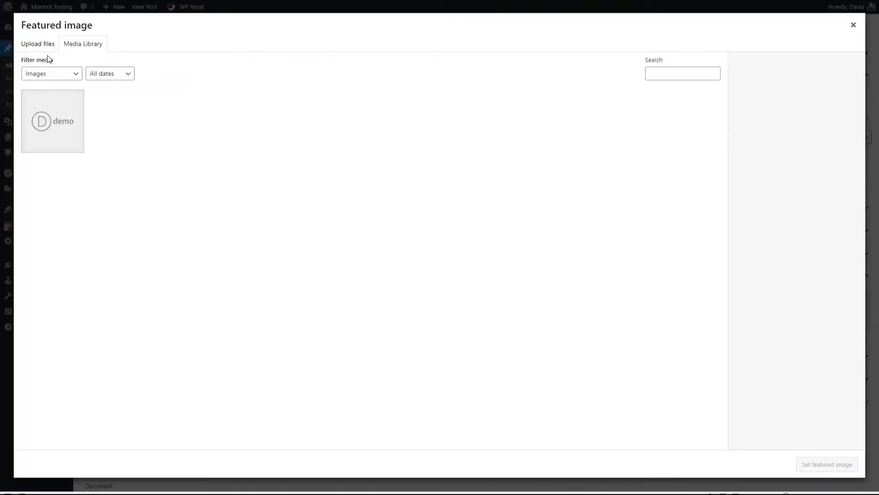
pyautogui.click(46, 43)
pyautogui.click(813, 464)
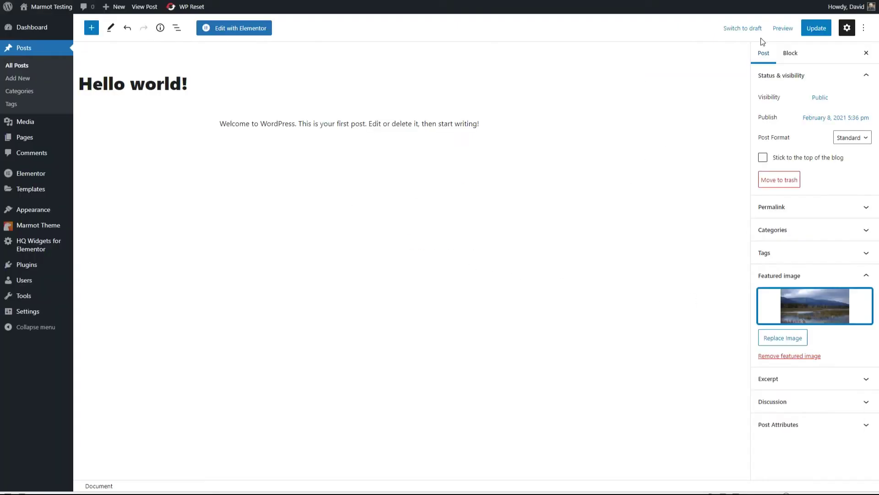
pyautogui.click(817, 28)
pyautogui.moveTo(61, 12)
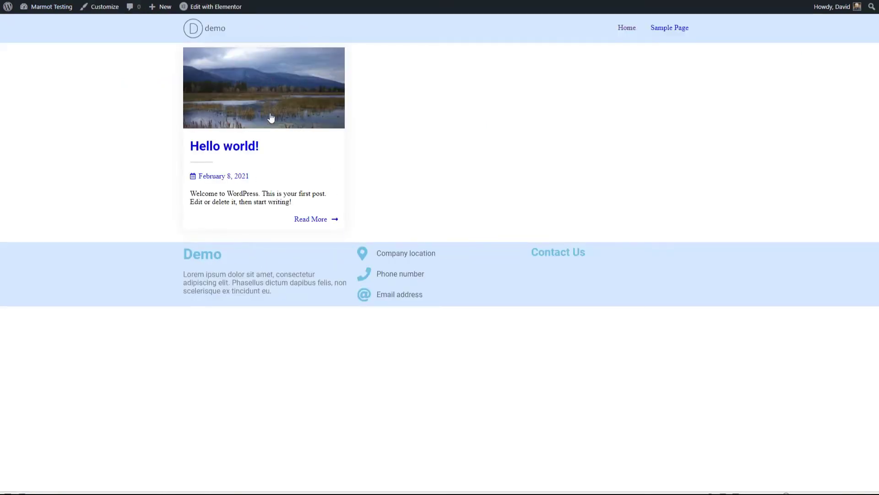
# - Open the Hello world! post on the live site and scroll through its featured image
pyautogui.click(238, 146)
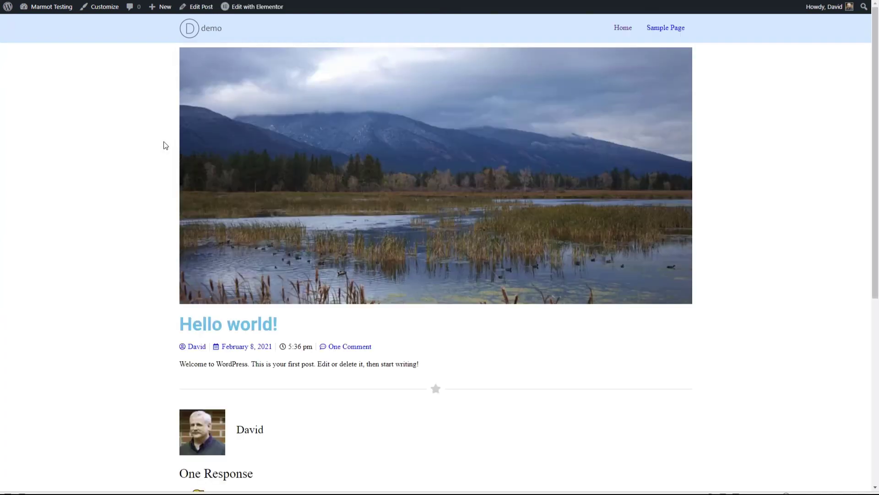
pyautogui.scroll(-3, 165, 146)
pyautogui.scroll(2, 271, 116)
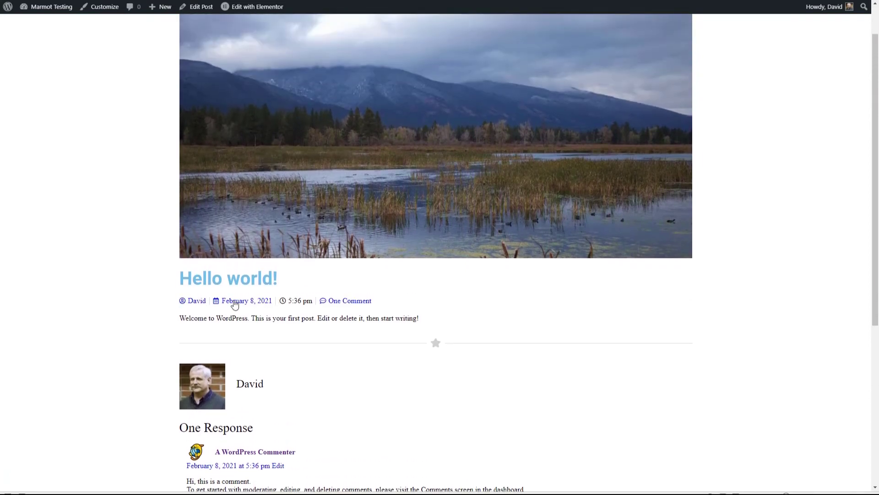
pyautogui.scroll(1, 265, 248)
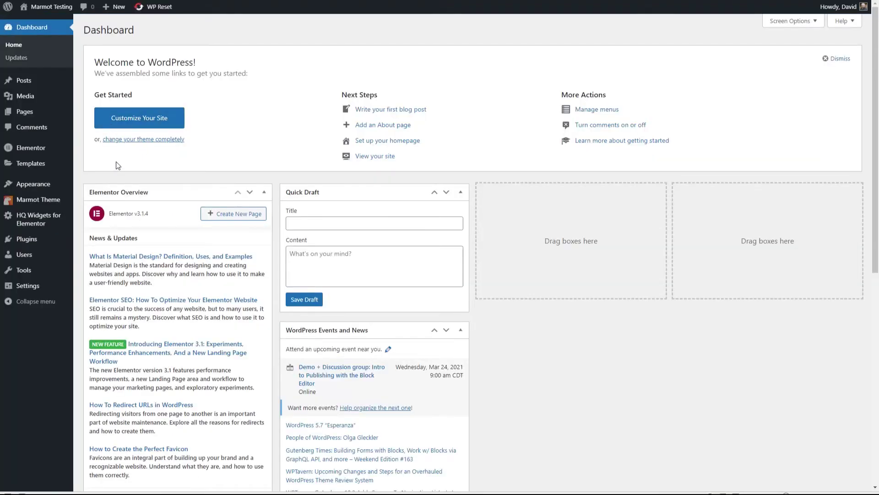
# - Go to the Marmot Theme License page and choose to enter an existing license key
pyautogui.moveTo(57, 202)
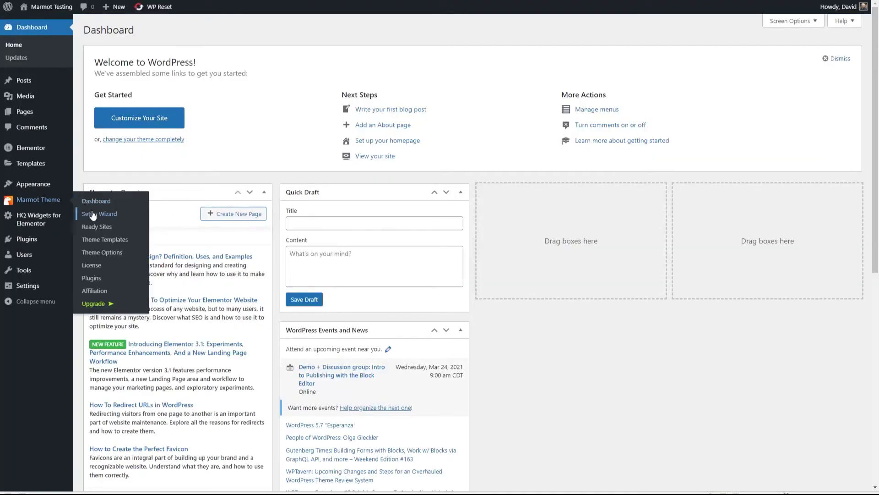
pyautogui.click(92, 265)
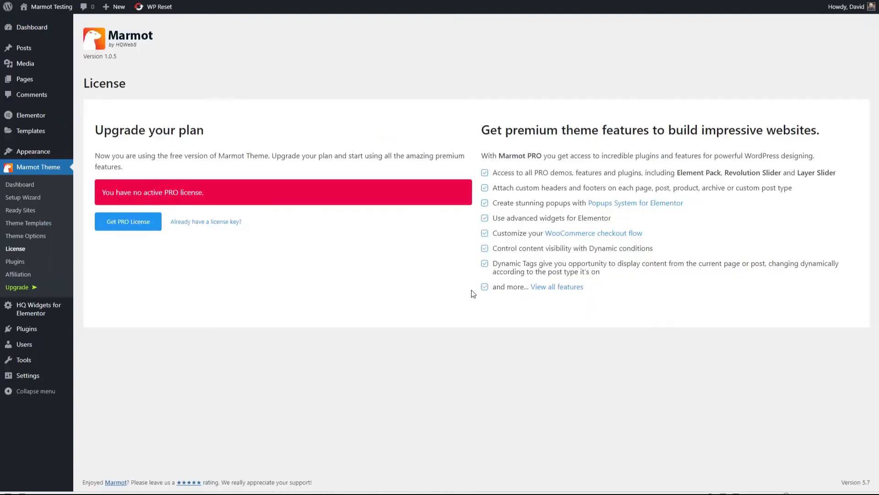
pyautogui.click(214, 223)
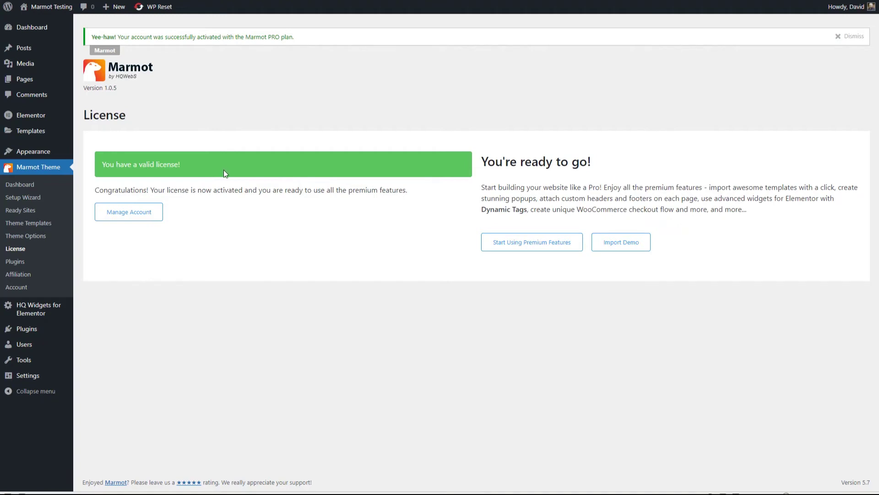
# - Install Marmot Enhancer PRO and the Element Pack premium plugin from the premium features page
pyautogui.click(507, 246)
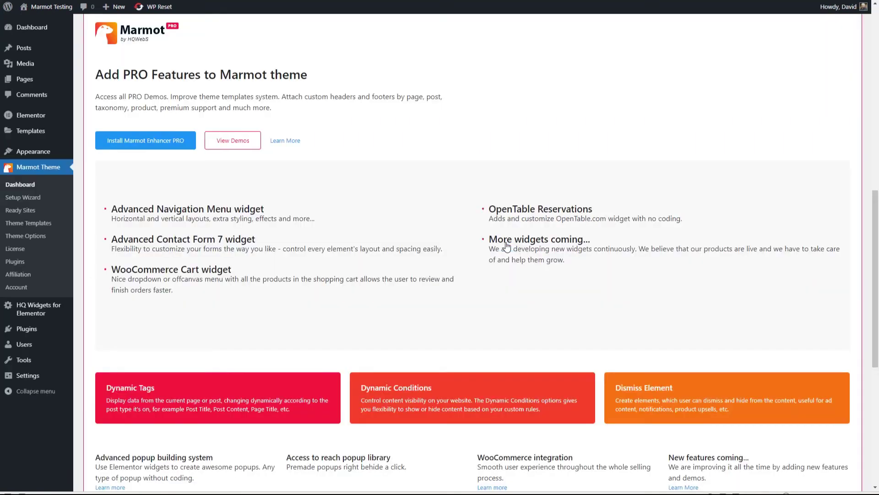
pyautogui.click(156, 146)
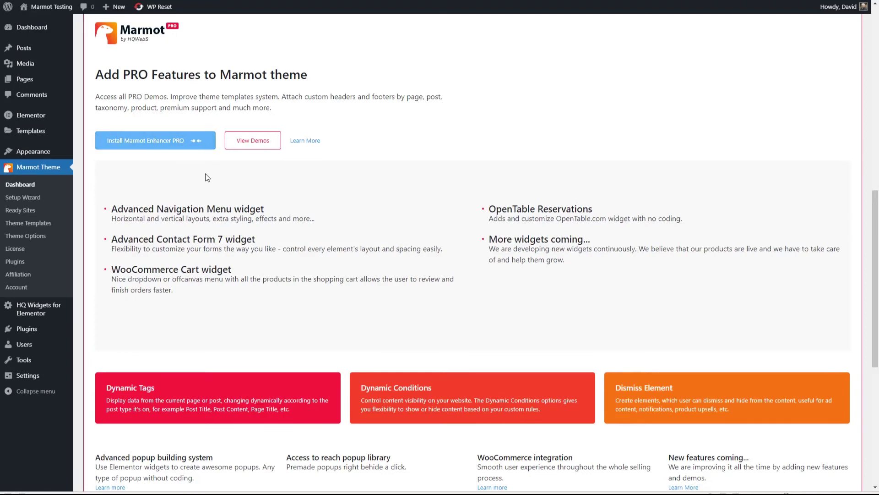
pyautogui.scroll(-7, 422, 200)
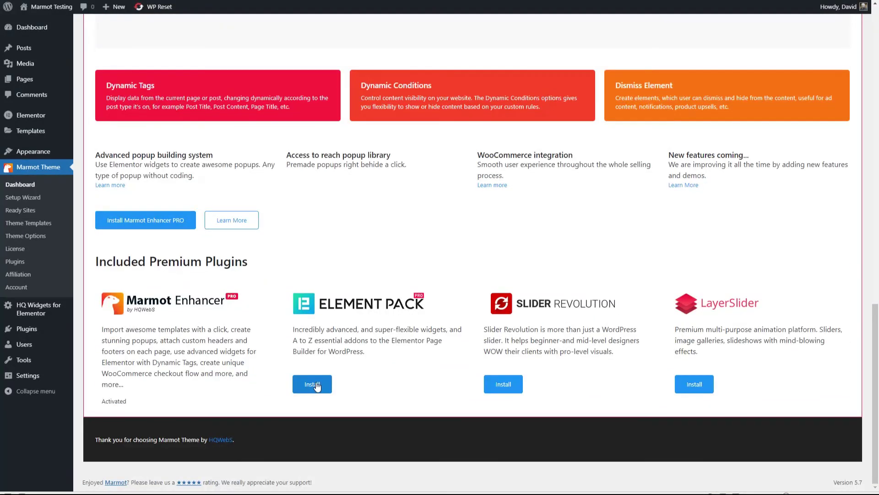
pyautogui.click(315, 386)
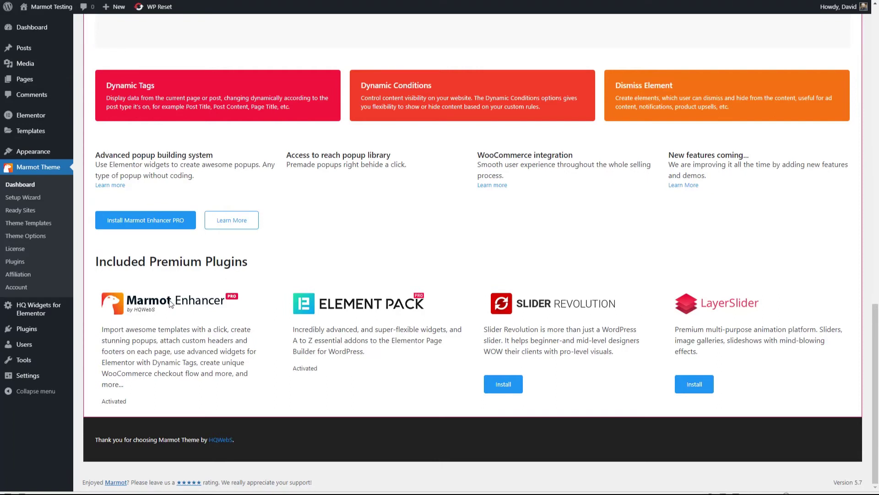
# - Open Marmot's features and modules settings, then the HQ Widgets core widget list
pyautogui.click(37, 238)
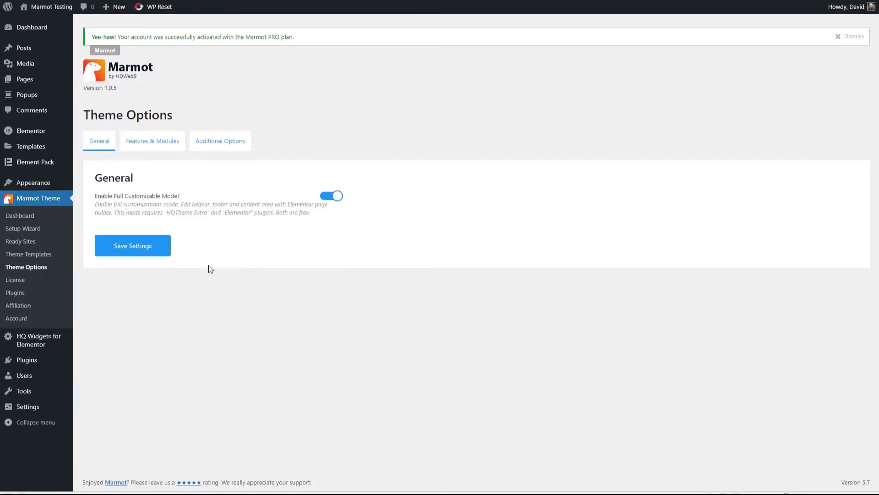
pyautogui.click(153, 141)
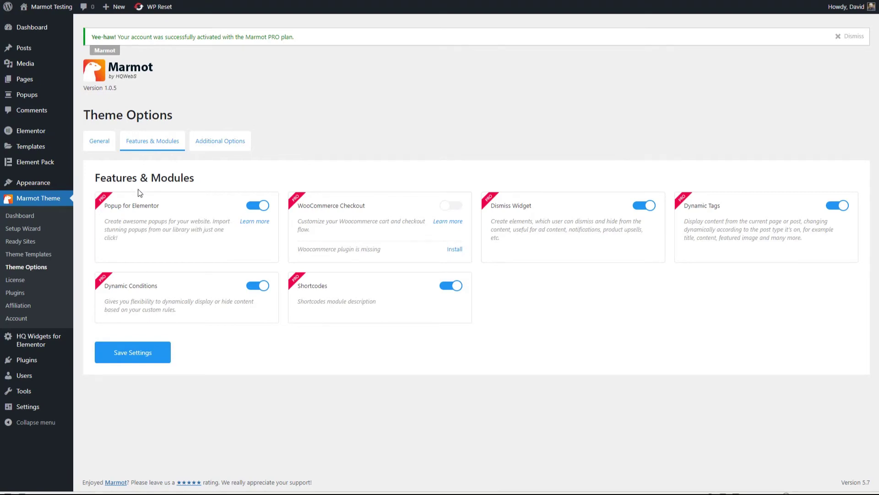
pyautogui.moveTo(46, 339)
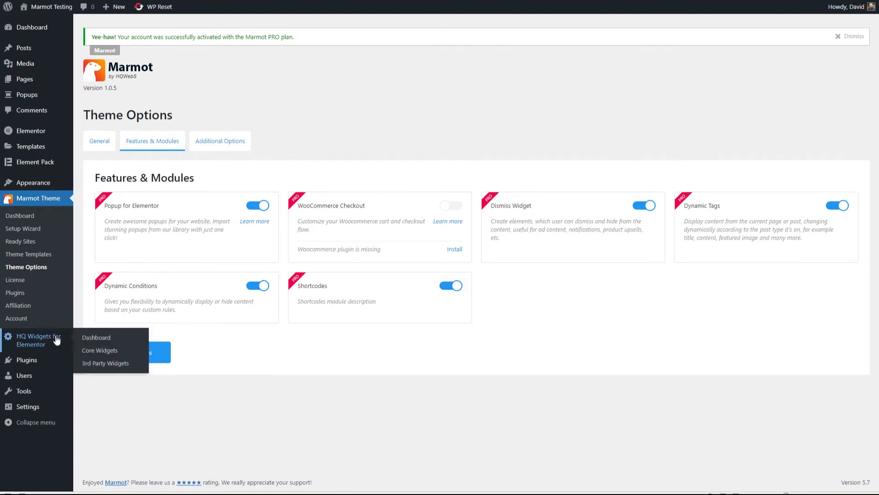
pyautogui.click(98, 352)
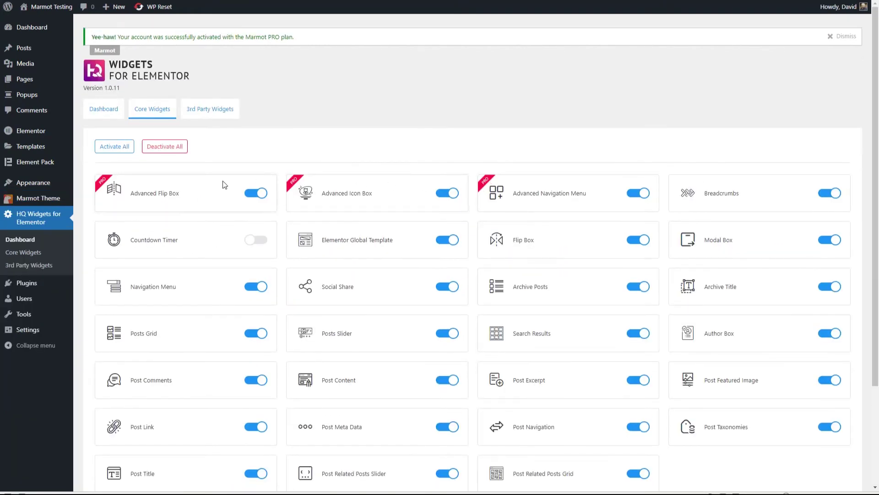
# - Review HQ Widgets' 3rd Party Widgets, where only Advanced OpenTable Reservations is enabled
pyautogui.click(209, 114)
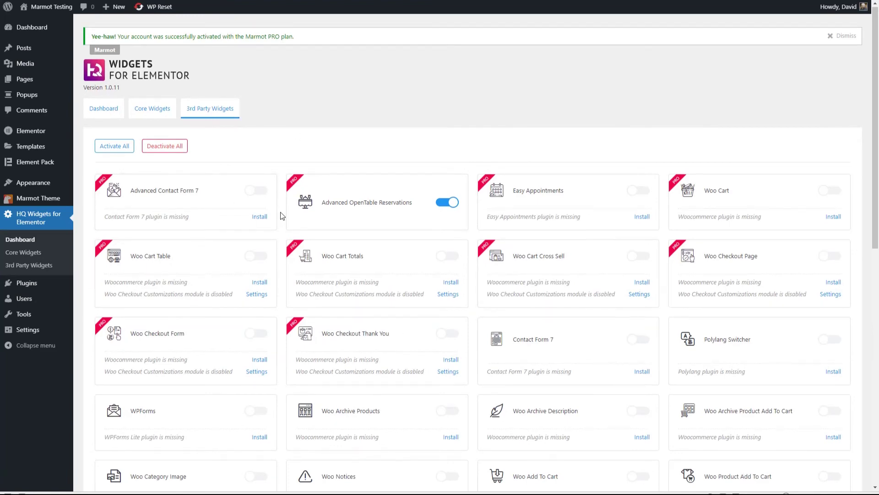
pyautogui.scroll(-6, 280, 215)
pyautogui.scroll(-3, 282, 216)
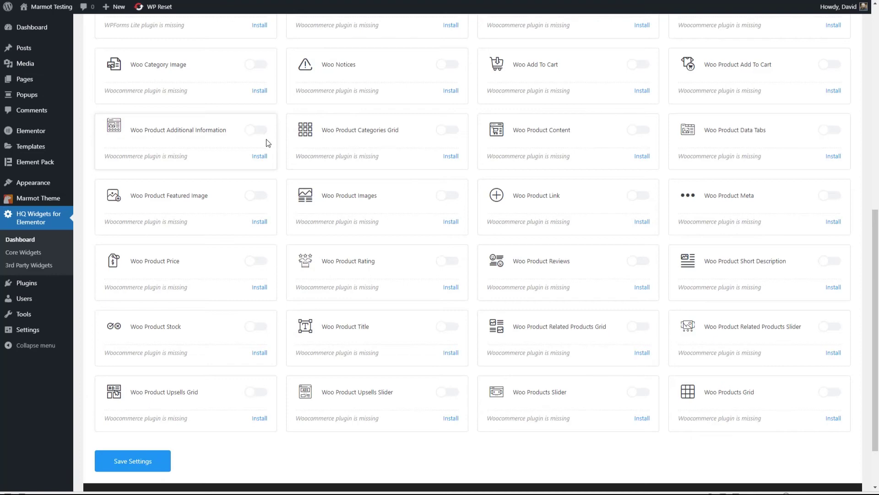
pyautogui.scroll(10, 266, 144)
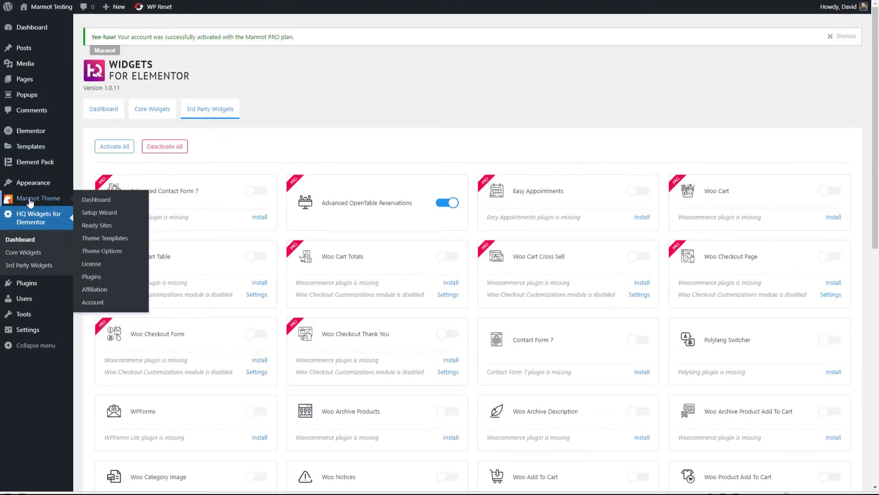
pyautogui.moveTo(31, 168)
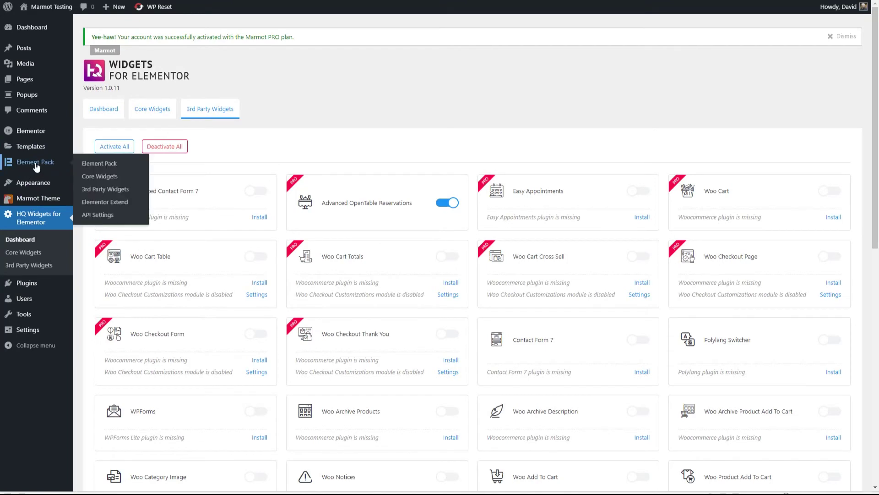
# - Open Element Pack settings and scroll through its Core Widgets list
pyautogui.click(94, 163)
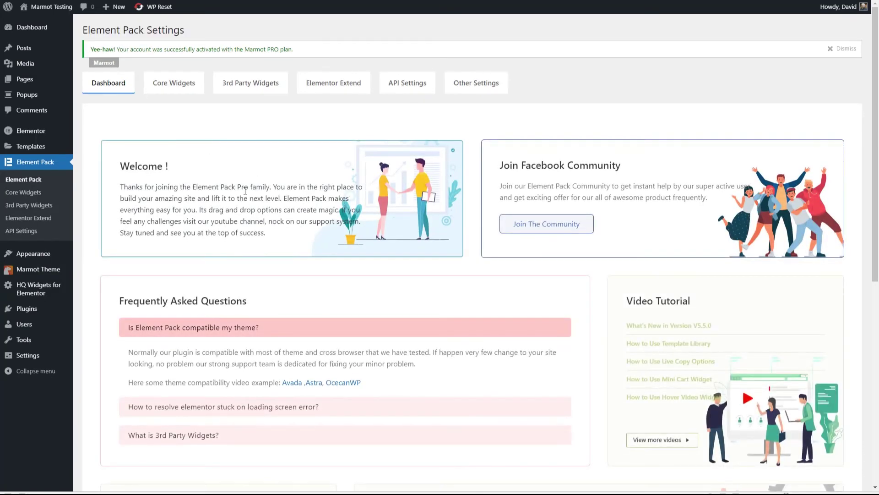
pyautogui.click(174, 83)
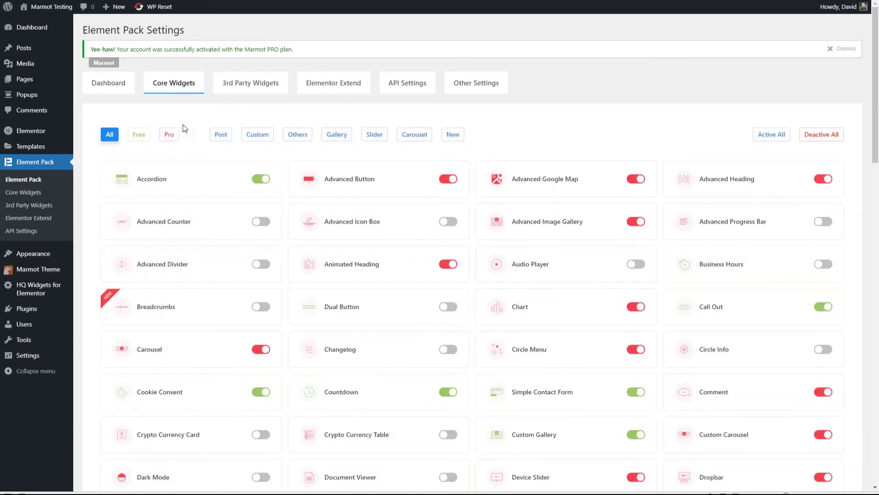
pyautogui.scroll(-4, 223, 167)
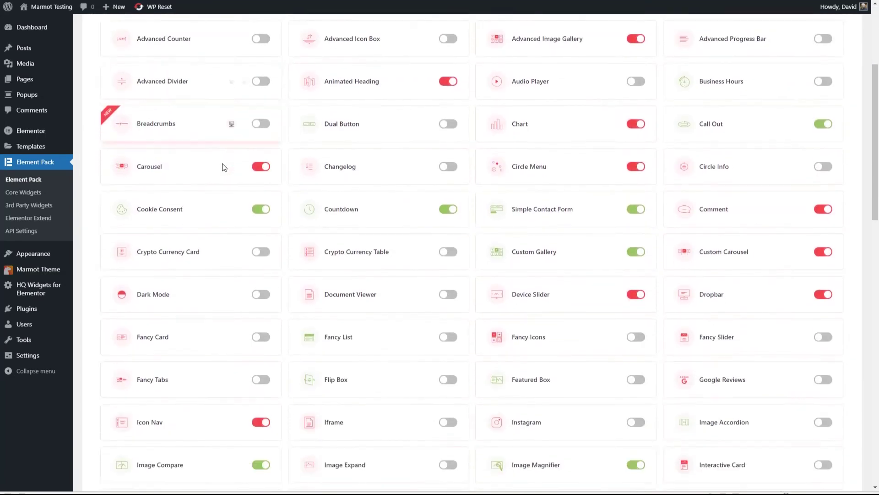
pyautogui.scroll(-6, 224, 167)
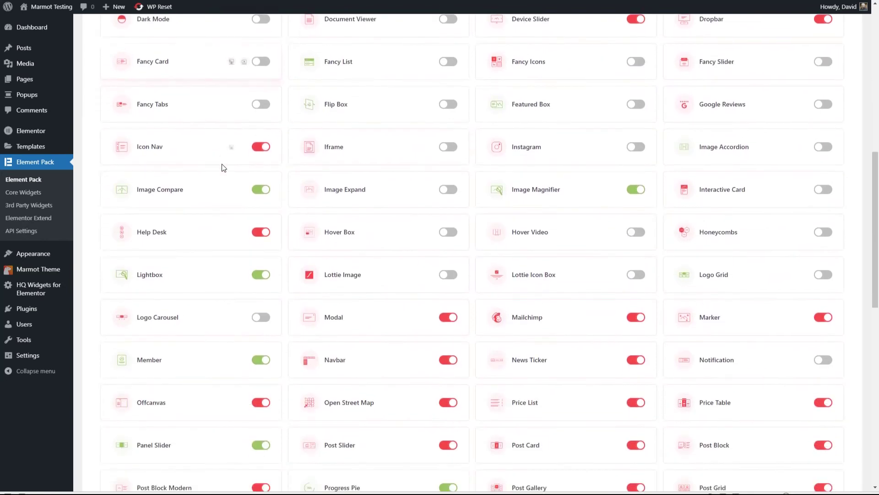
pyautogui.scroll(-4, 223, 167)
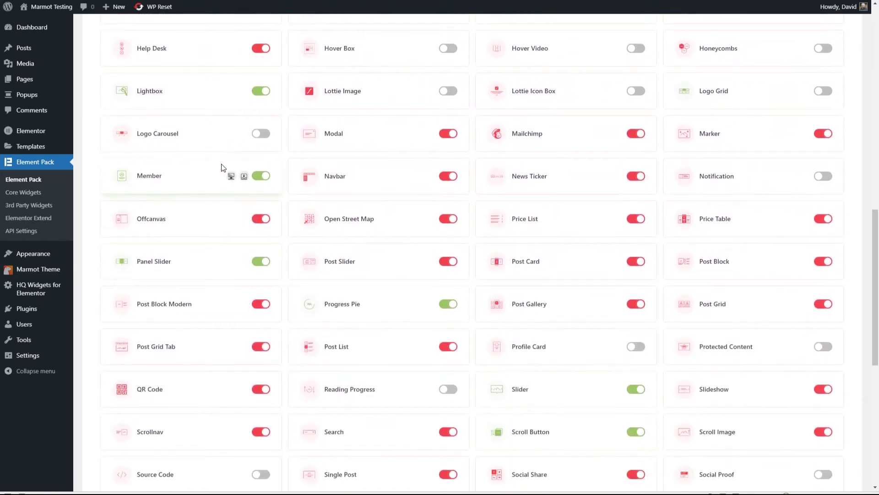
pyautogui.scroll(-2, 222, 168)
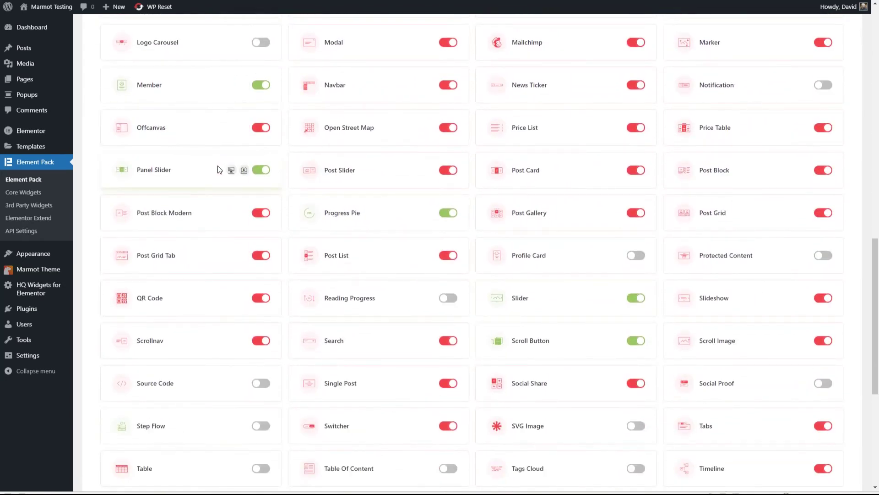
pyautogui.scroll(10, 220, 170)
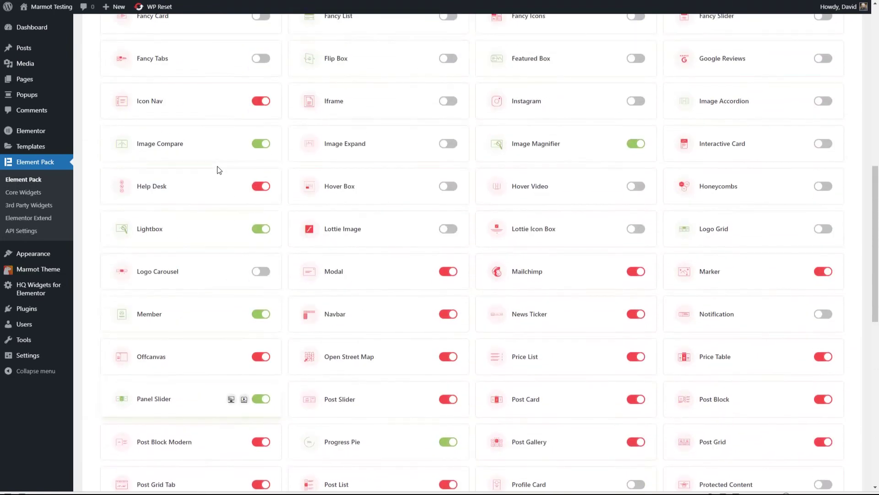
pyautogui.scroll(6, 219, 170)
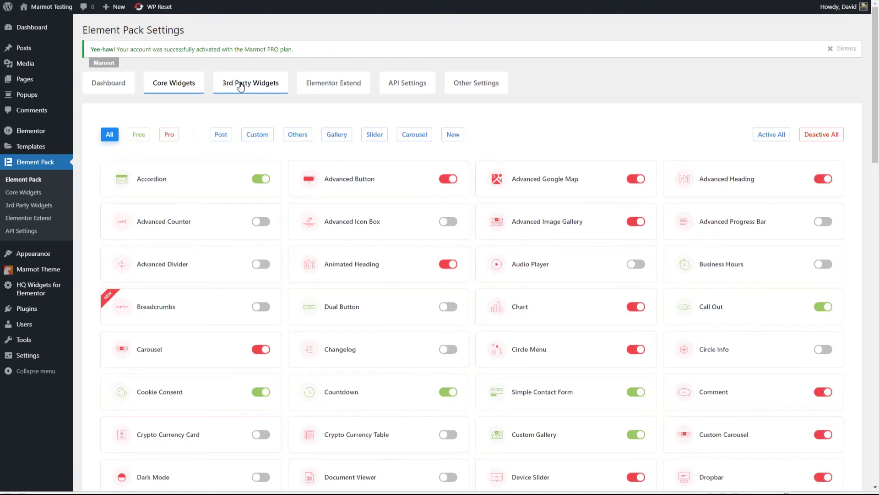
# - Review Element Pack's 3rd Party Widgets, then its Elementor Extend extensions
pyautogui.click(240, 86)
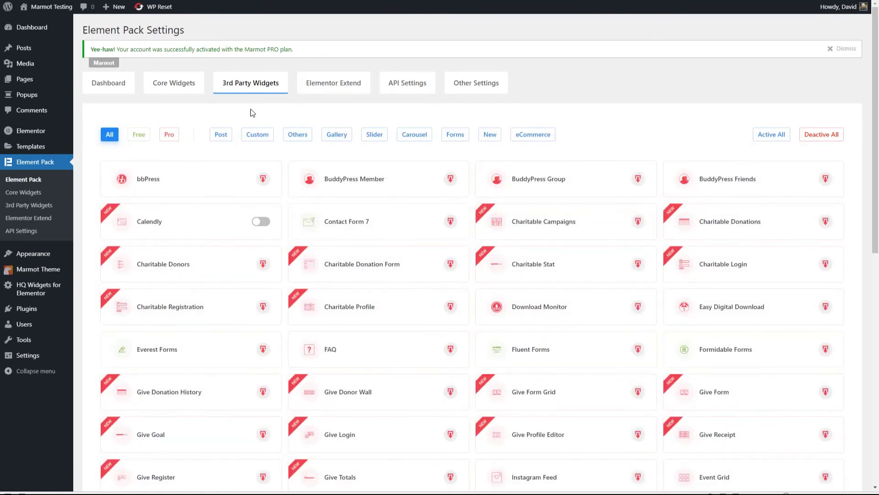
pyautogui.scroll(-4, 251, 113)
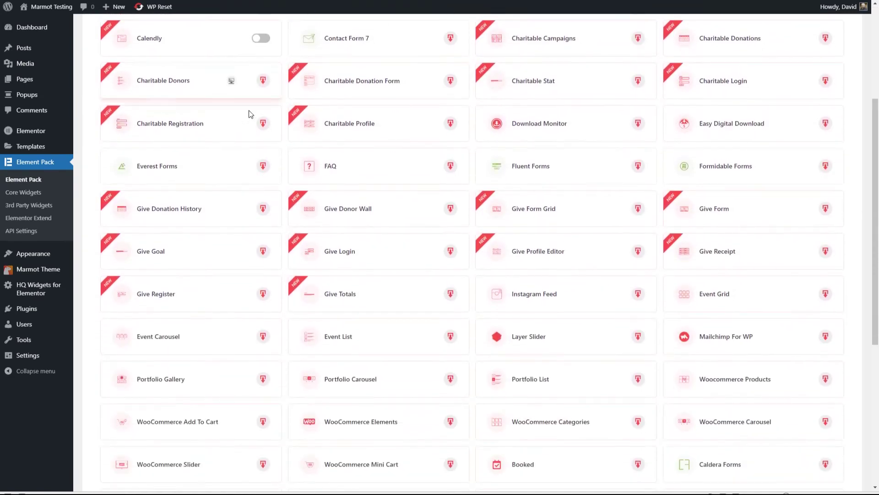
pyautogui.scroll(-4, 251, 114)
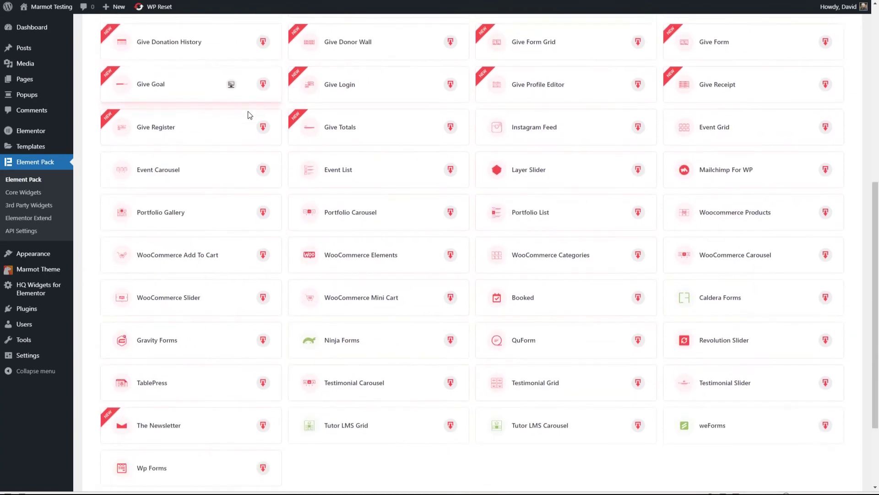
pyautogui.scroll(-2, 247, 114)
pyautogui.scroll(10, 247, 113)
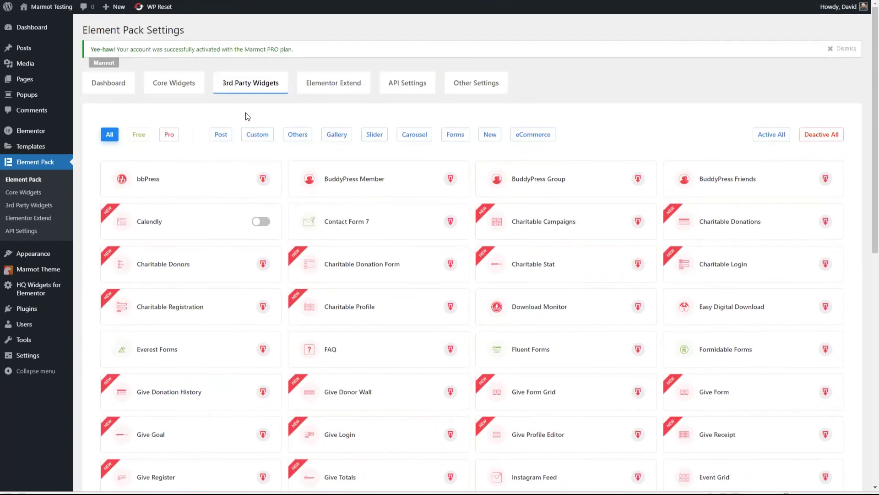
pyautogui.click(327, 84)
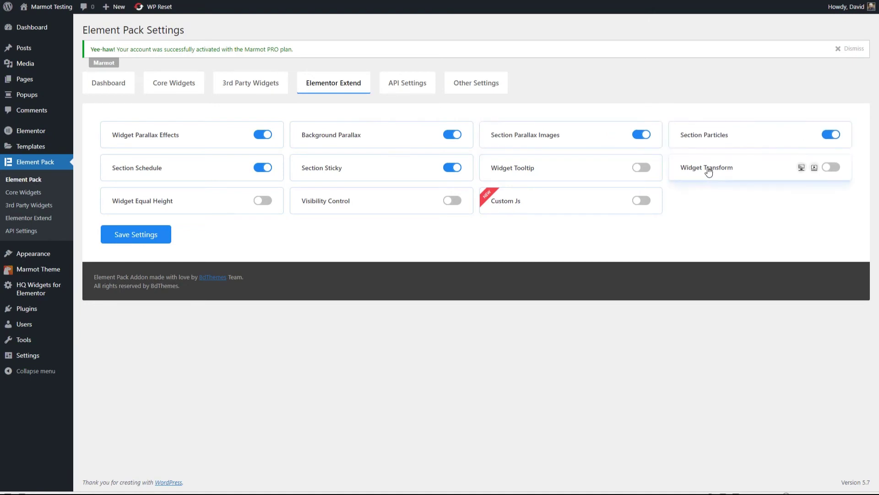
# - Check Element Pack's empty API key fields and Other Settings, where Live Copy/Paste is off
pyautogui.click(415, 85)
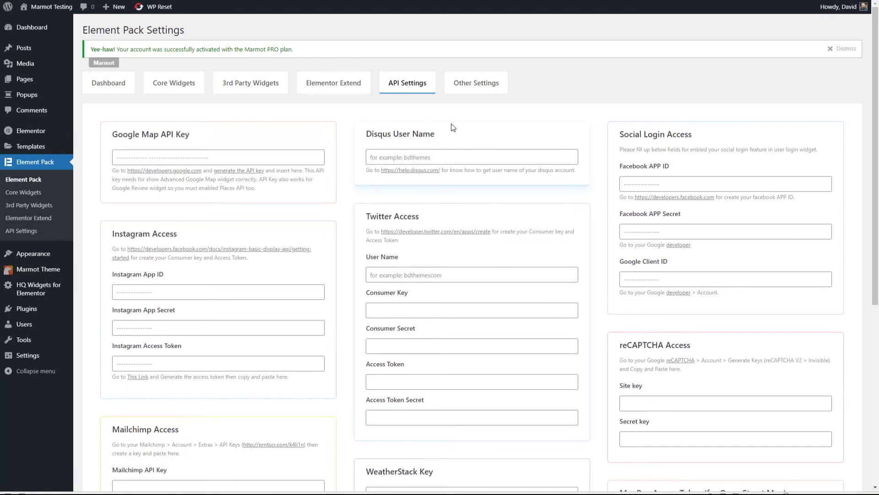
pyautogui.click(479, 84)
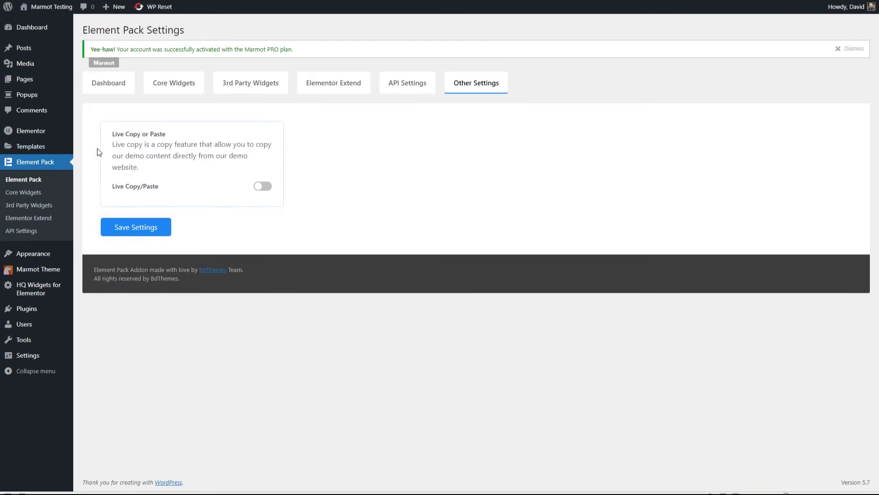
# - Open the Marmot Ready Sites library filtered to Pro sites
pyautogui.moveTo(63, 269)
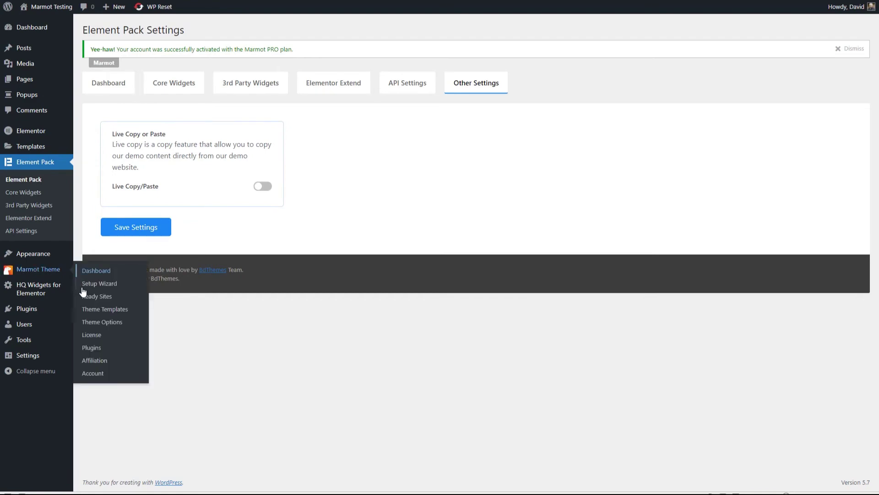
pyautogui.click(84, 297)
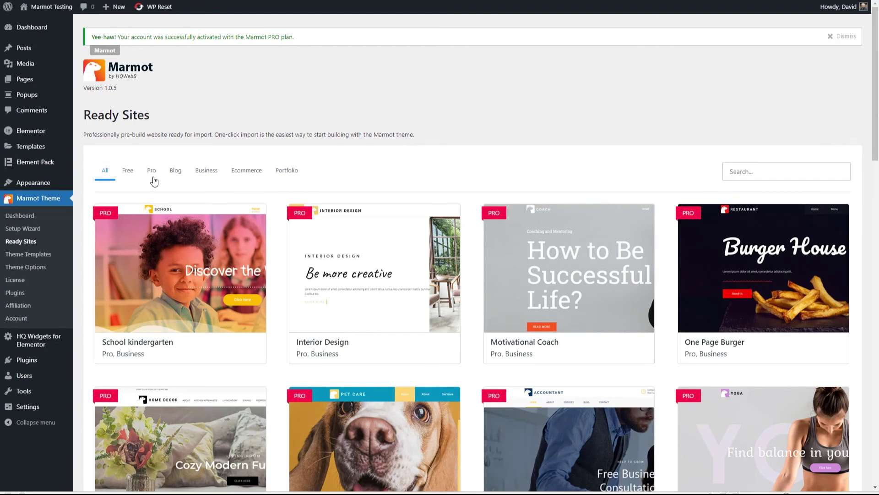
pyautogui.click(151, 172)
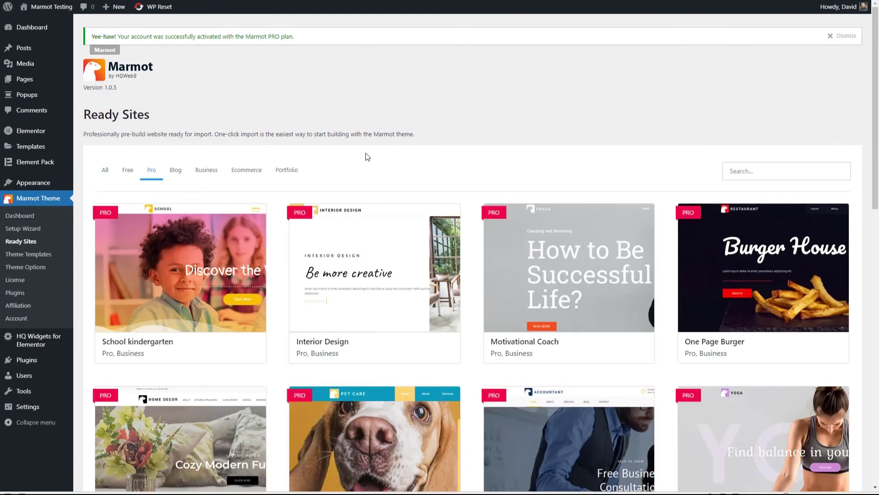
# - Find Restaurant PRO in the list and open its preview and import options
pyautogui.scroll(-2, 368, 157)
pyautogui.scroll(-3, 368, 156)
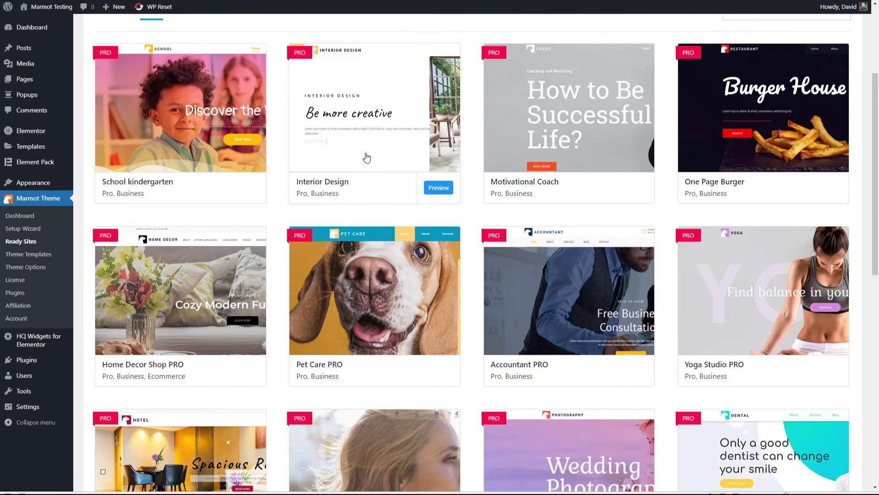
pyautogui.scroll(-3, 366, 157)
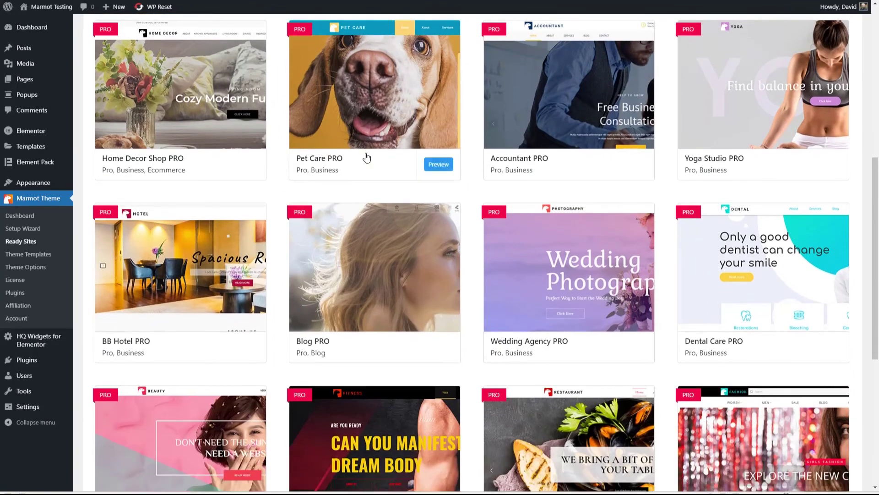
pyautogui.scroll(-2, 367, 157)
pyautogui.scroll(-3, 366, 157)
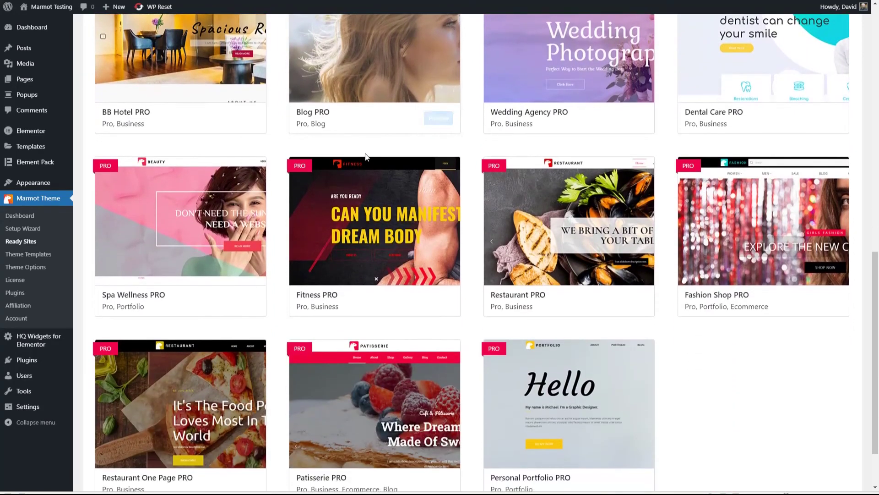
pyautogui.scroll(-2, 365, 157)
pyautogui.scroll(3, 365, 158)
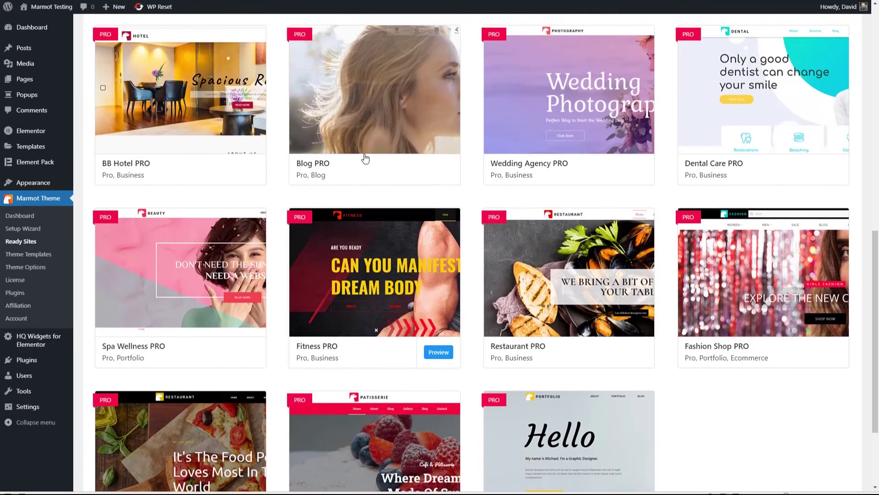
pyautogui.scroll(2, 365, 159)
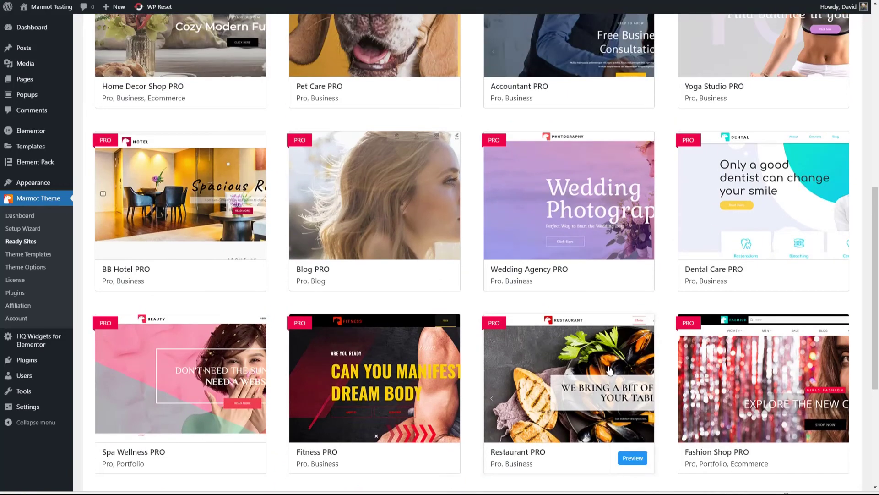
pyautogui.click(620, 416)
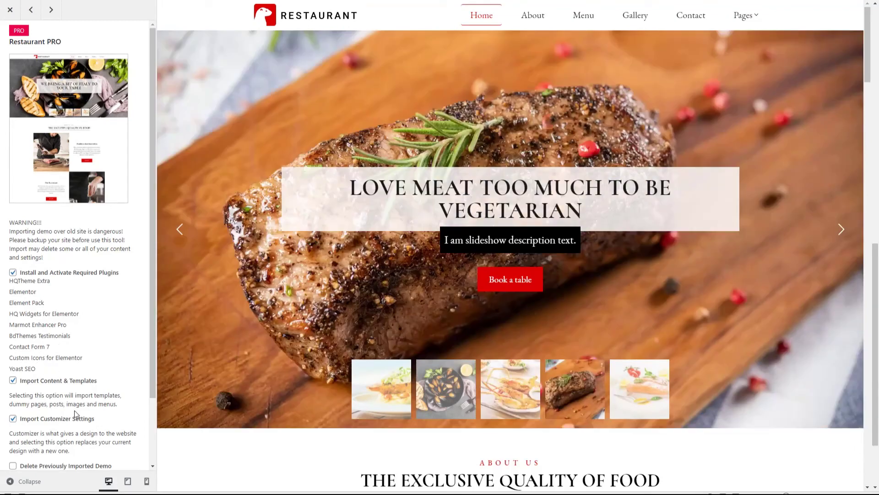
# - Import the Restaurant PRO ready site with default options and view the new homepage
pyautogui.scroll(-3, 55, 371)
pyautogui.click(25, 438)
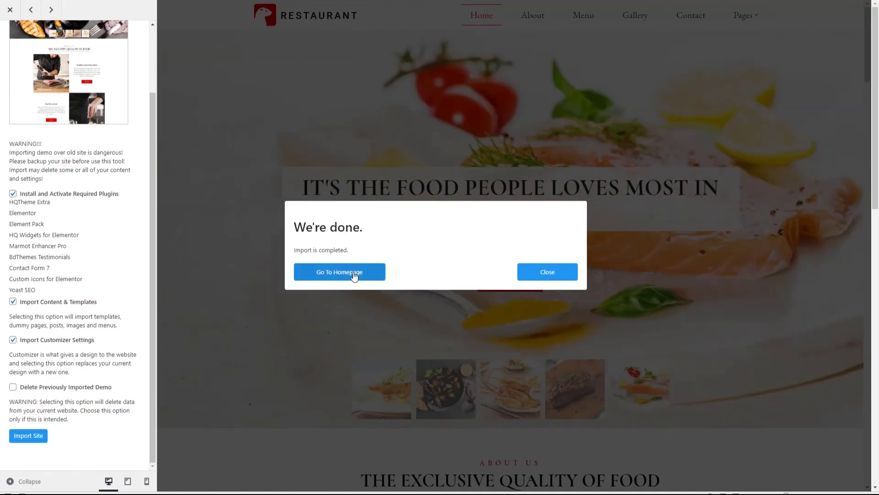
pyautogui.click(354, 274)
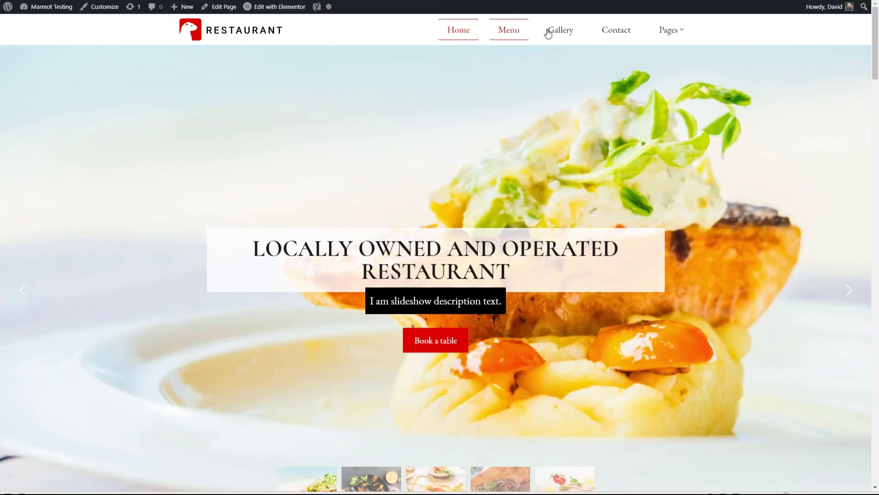
pyautogui.moveTo(668, 30)
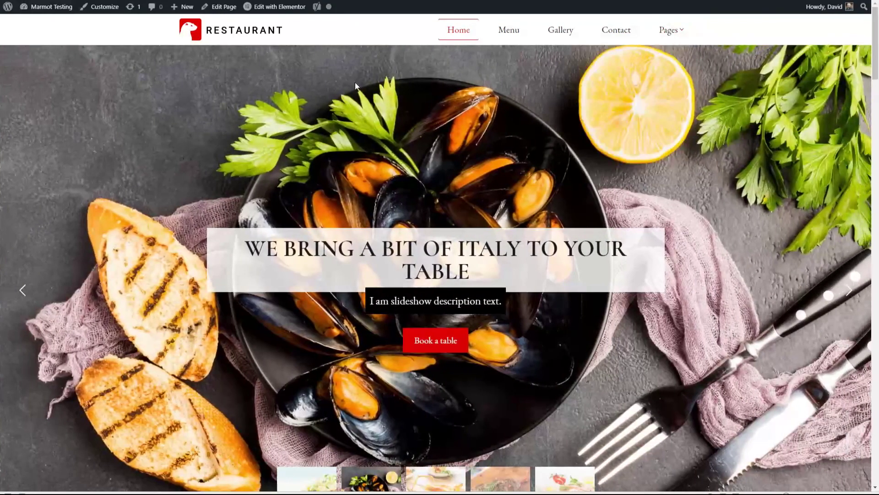
pyautogui.scroll(-2, 356, 81)
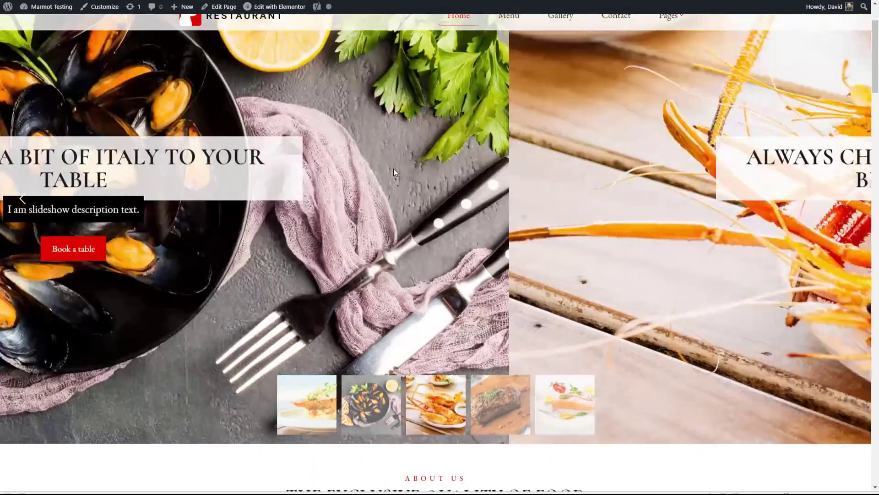
pyautogui.scroll(-2, 320, 236)
pyautogui.scroll(-10, 320, 236)
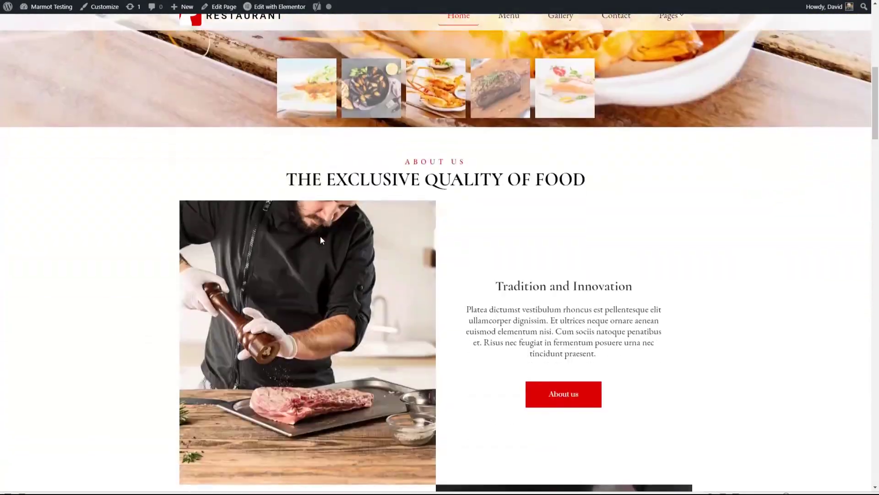
pyautogui.scroll(-10, 323, 240)
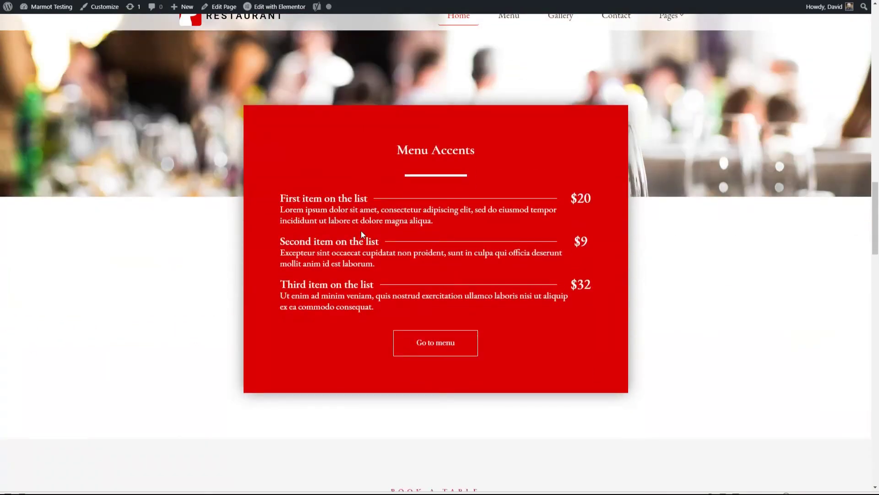
pyautogui.scroll(-7, 361, 231)
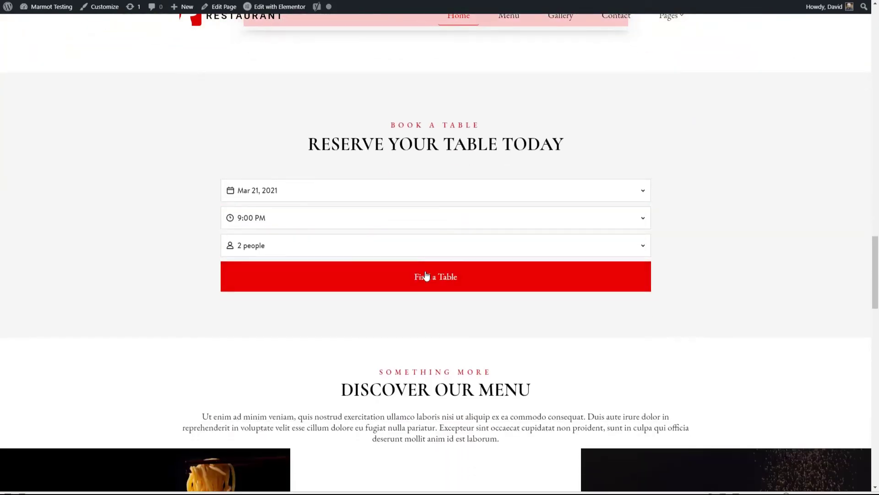
pyautogui.click(427, 278)
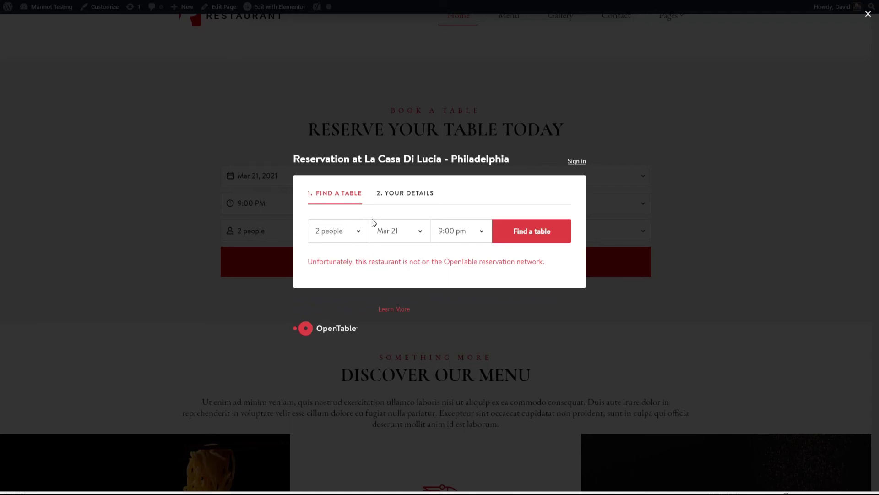
pyautogui.click(223, 162)
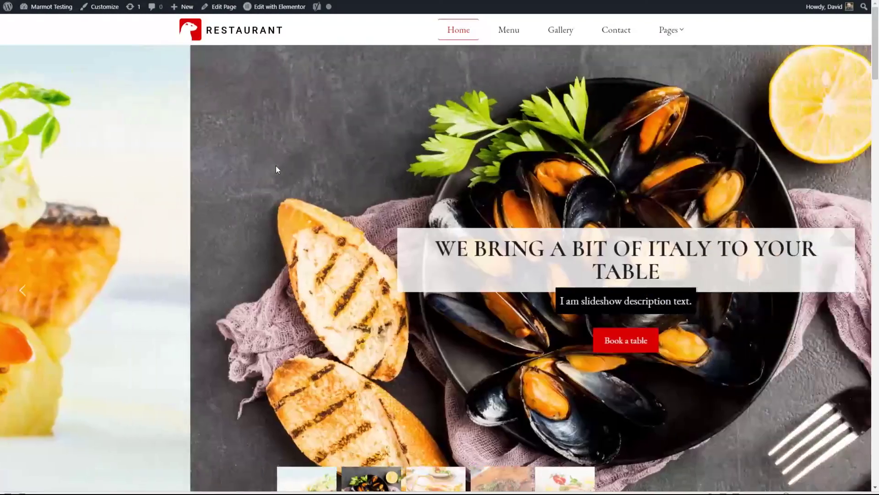
# - Scroll the Menu page's dishes to This Week Our Specials with Italian Pasta and Pizza Toscana
pyautogui.scroll(-10, 248, 130)
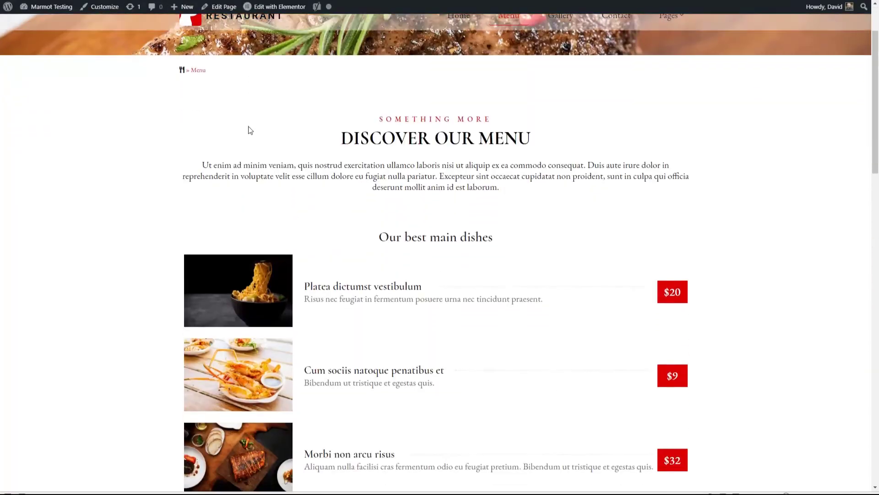
pyautogui.scroll(-10, 249, 131)
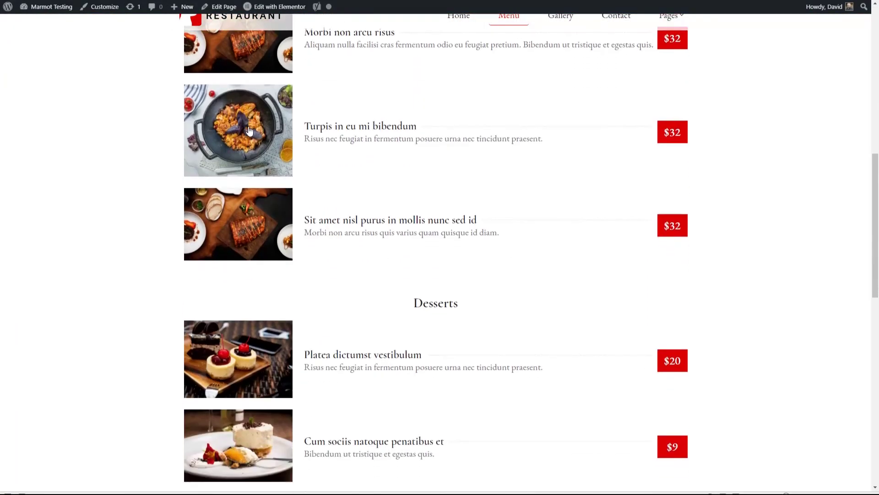
pyautogui.scroll(-4, 249, 131)
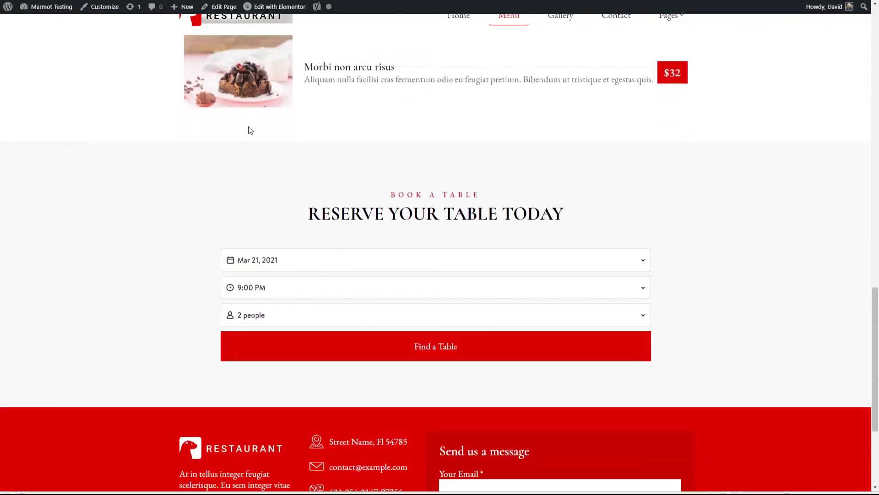
pyautogui.scroll(6, 249, 133)
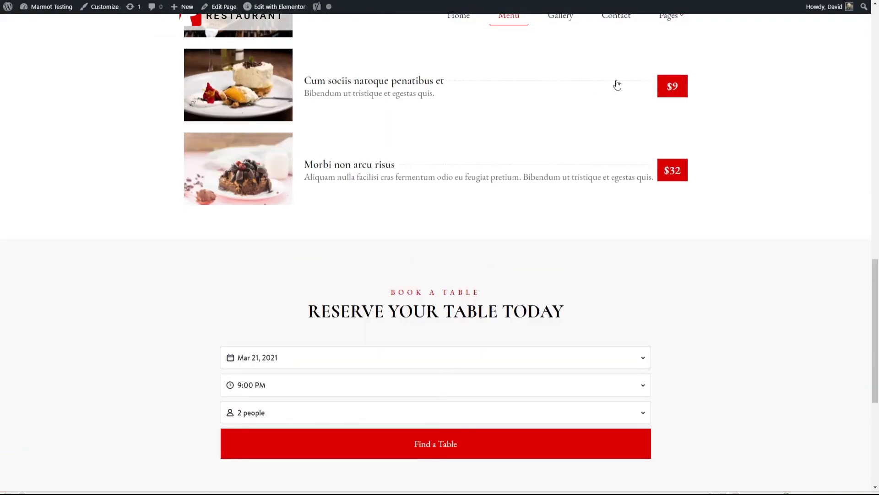
pyautogui.scroll(15, 609, 81)
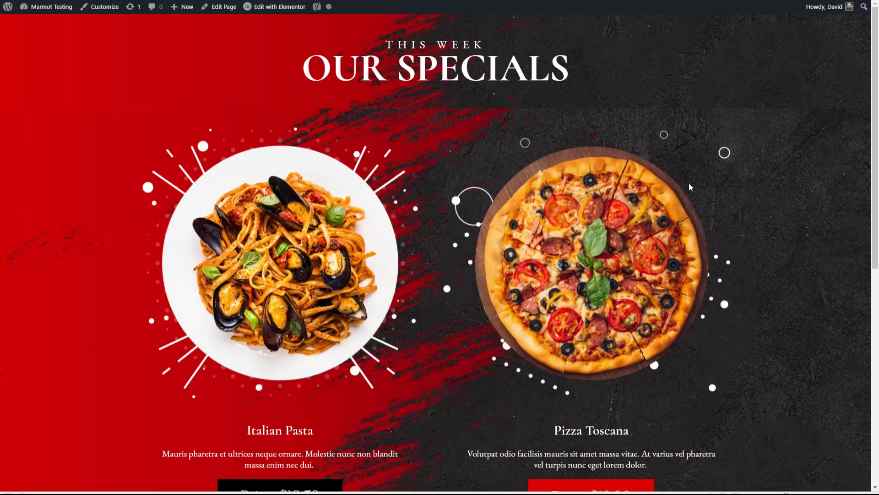
pyautogui.scroll(-7, 689, 183)
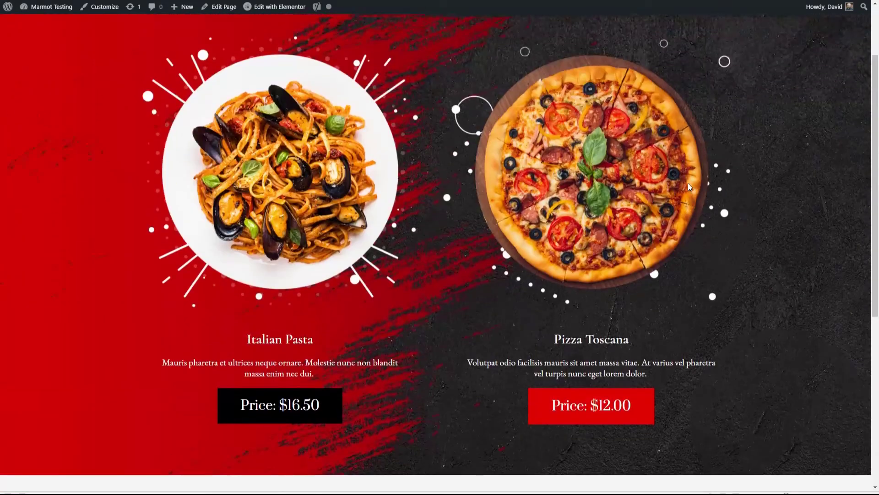
pyautogui.scroll(2, 688, 185)
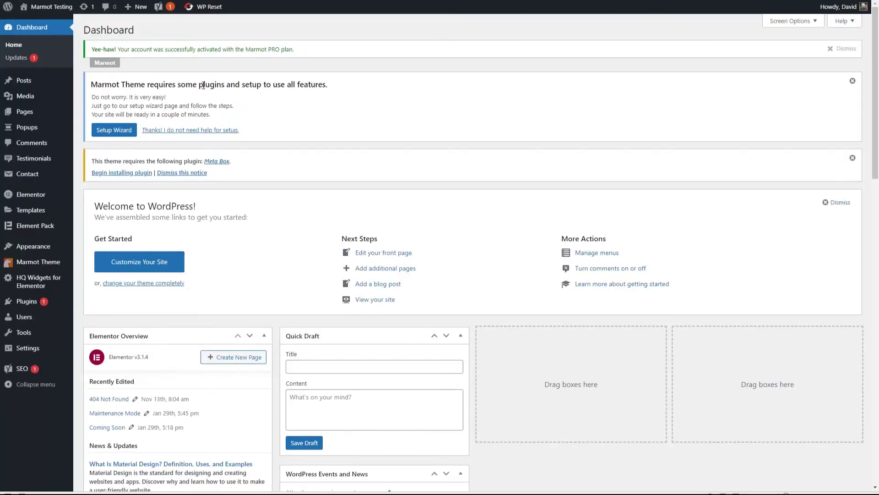
# - Dismiss the notices and install and activate the required Meta Box plugin
pyautogui.click(842, 49)
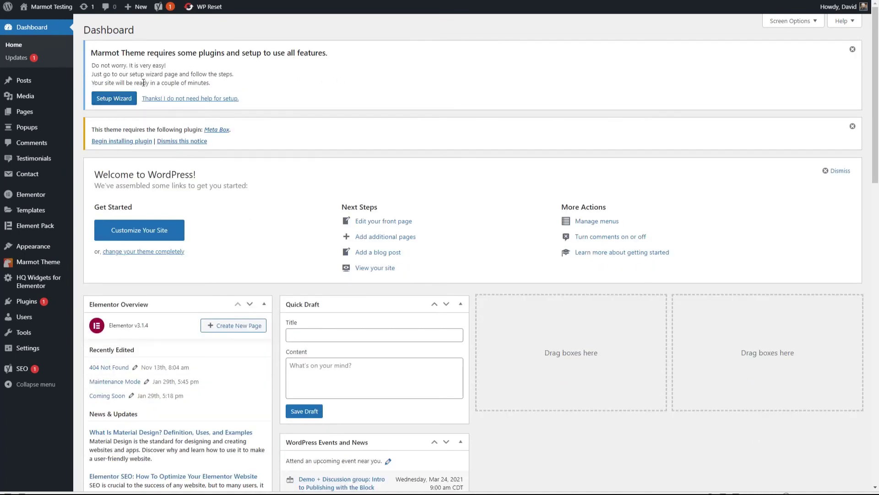
pyautogui.click(117, 99)
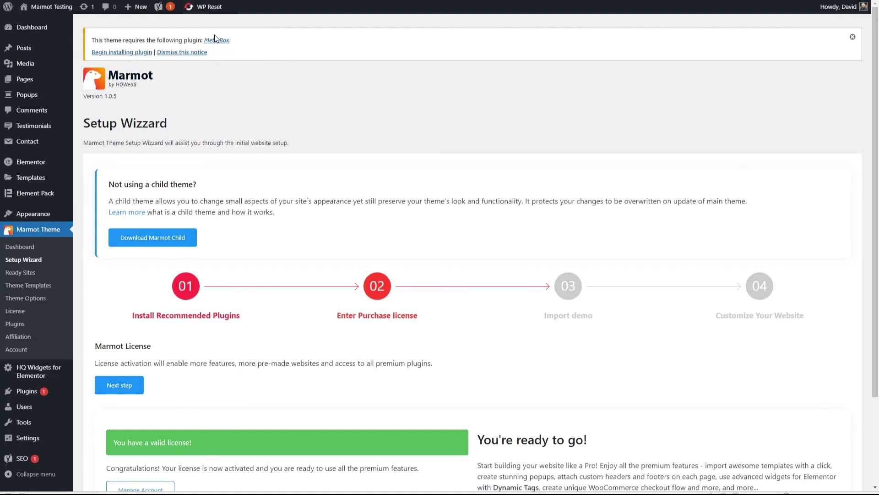
pyautogui.moveTo(32, 128)
pyautogui.click(140, 53)
pyautogui.click(112, 186)
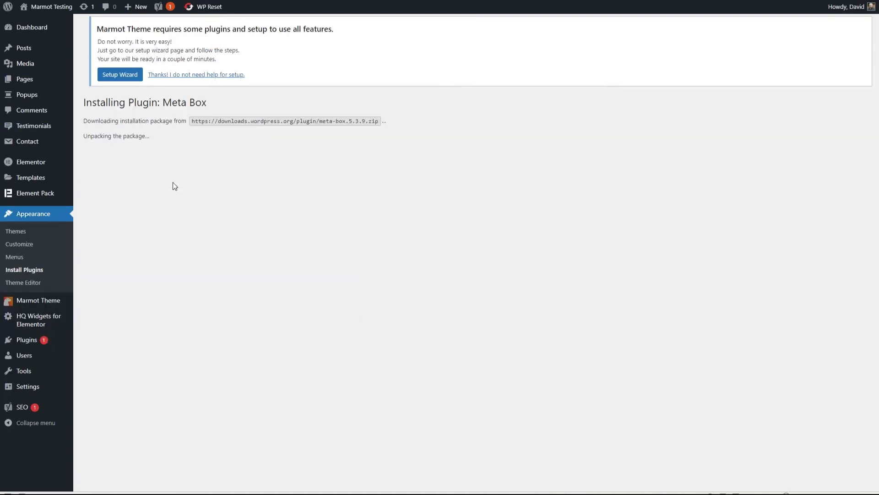
pyautogui.click(178, 98)
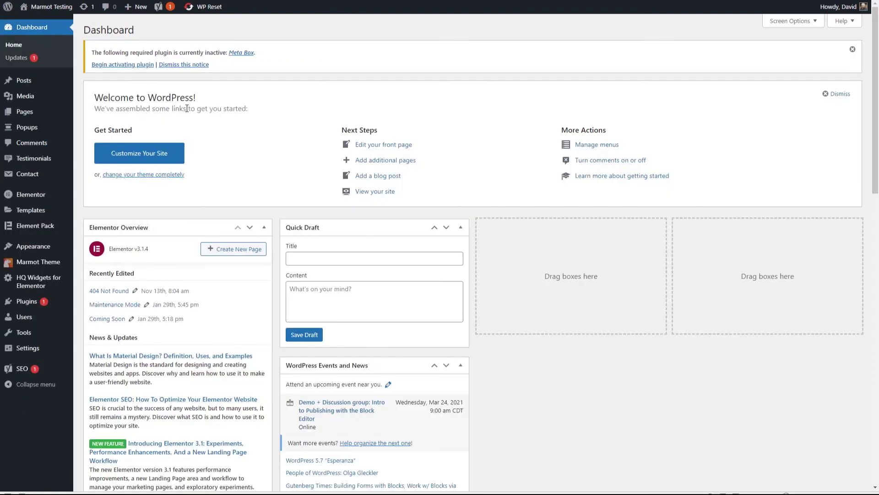
pyautogui.click(130, 66)
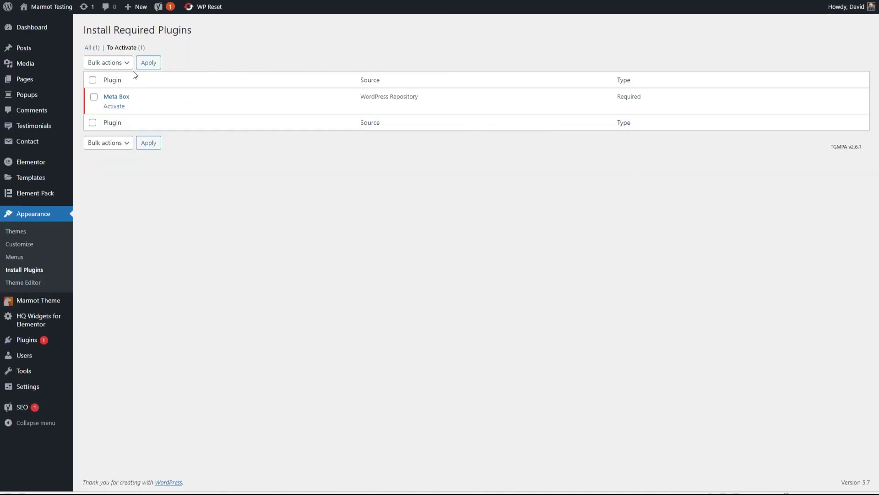
pyautogui.click(118, 105)
# - Select Element Pack under Dashboard Updates to update it from 5.6.0 to 5.7.6
pyautogui.click(41, 32)
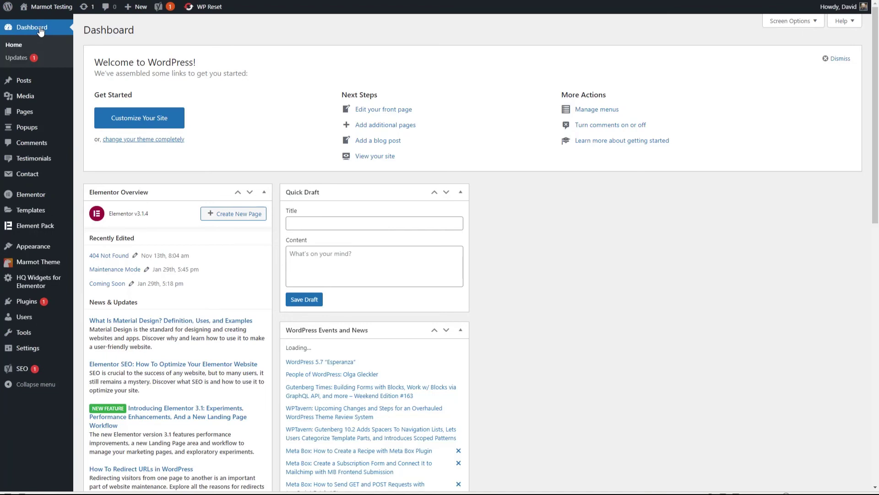
pyautogui.click(11, 59)
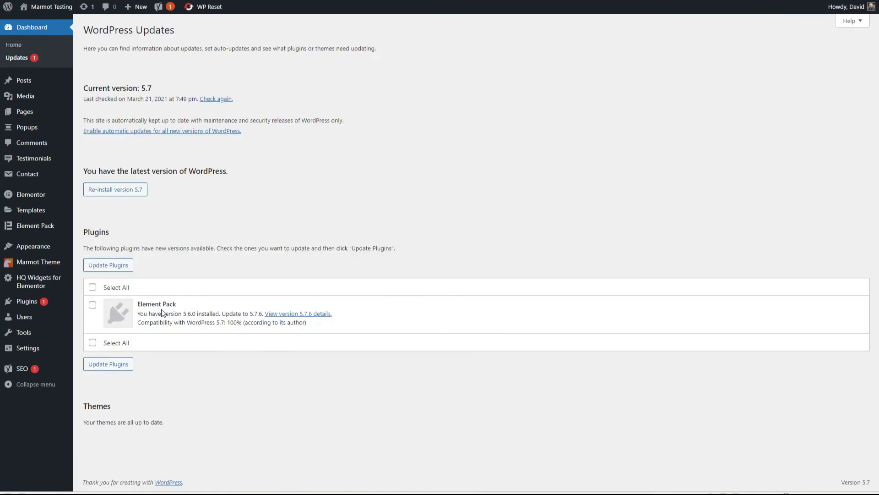
pyautogui.click(92, 287)
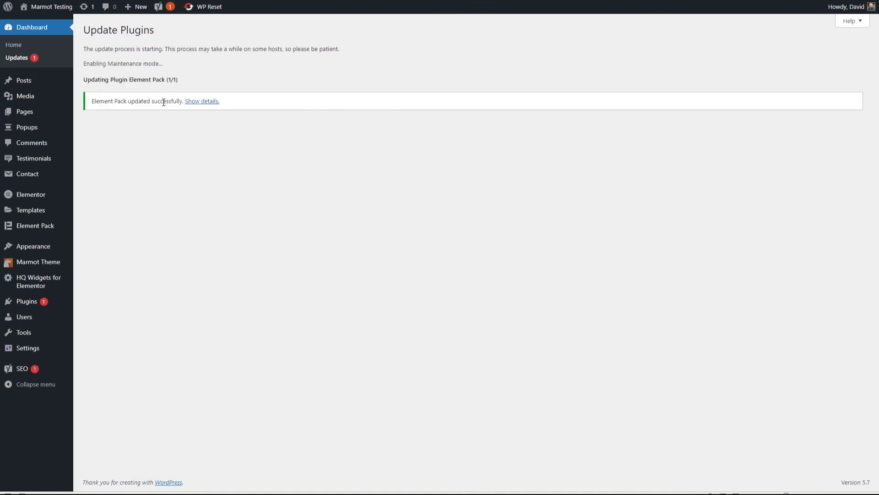
pyautogui.moveTo(29, 85)
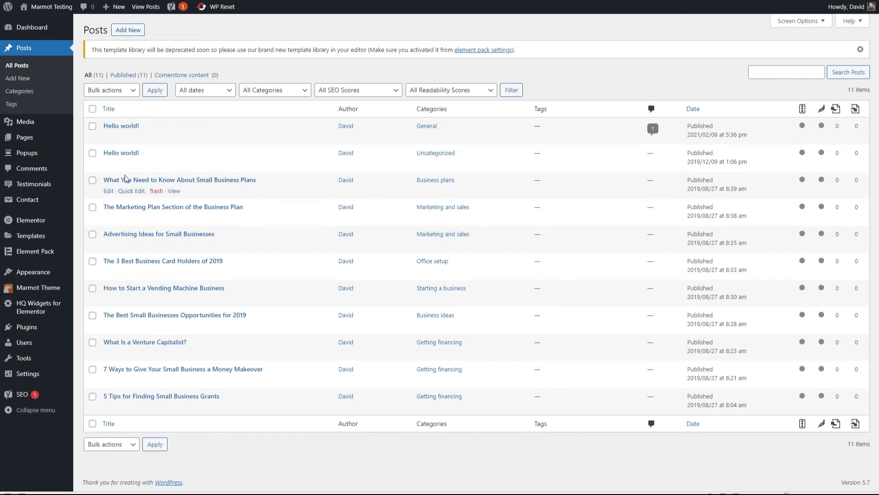
# - Tick the posts from the second Hello world! downward and open Bulk actions
pyautogui.click(93, 153)
pyautogui.keyDown('shift'); pyautogui.click(92, 288); pyautogui.keyUp('shift')
pyautogui.click(92, 315)
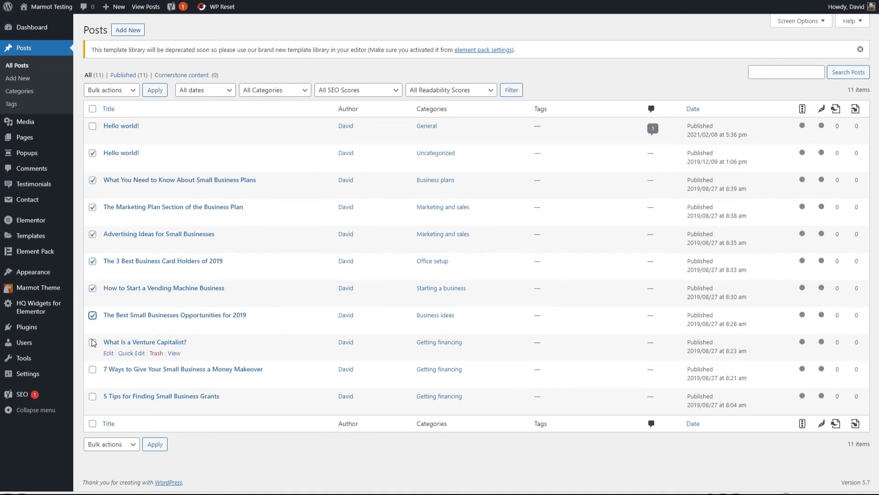
pyautogui.click(92, 342)
pyautogui.click(93, 369)
pyautogui.click(93, 396)
pyautogui.click(111, 91)
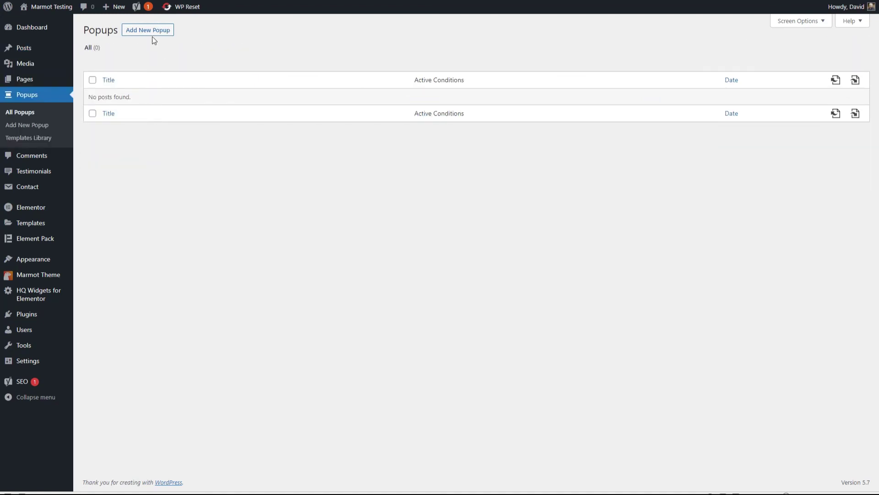
# - Browse the Popups templates library, Testimonials and the Contact Forms list
pyautogui.click(33, 137)
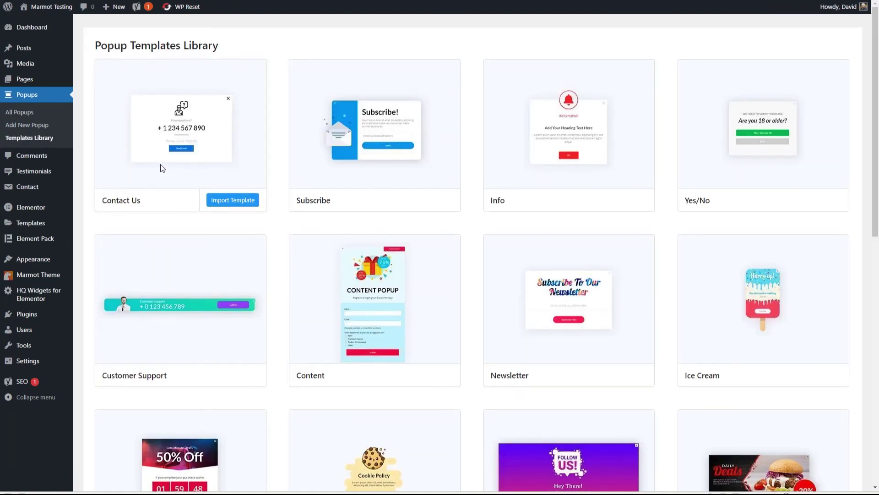
pyautogui.moveTo(34, 175)
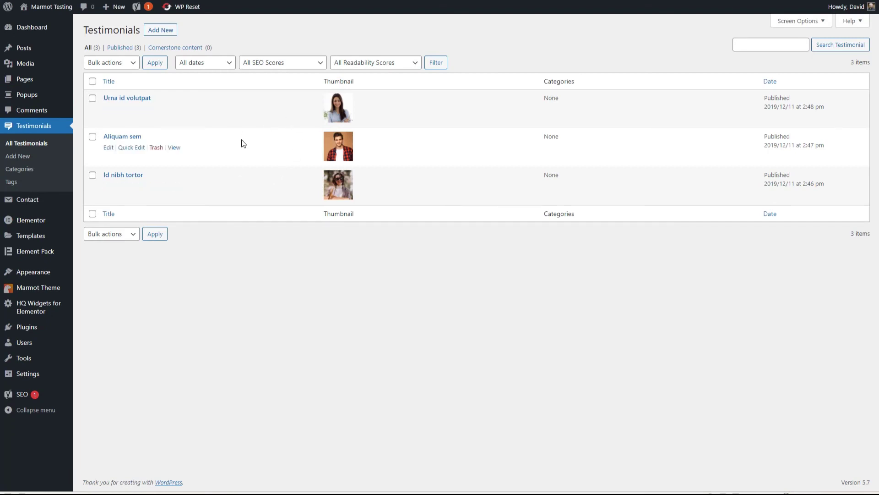
pyautogui.click(56, 204)
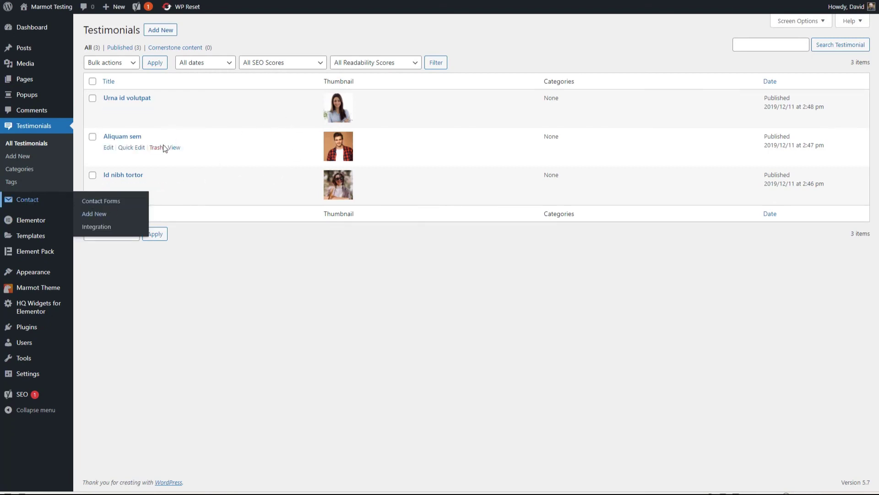